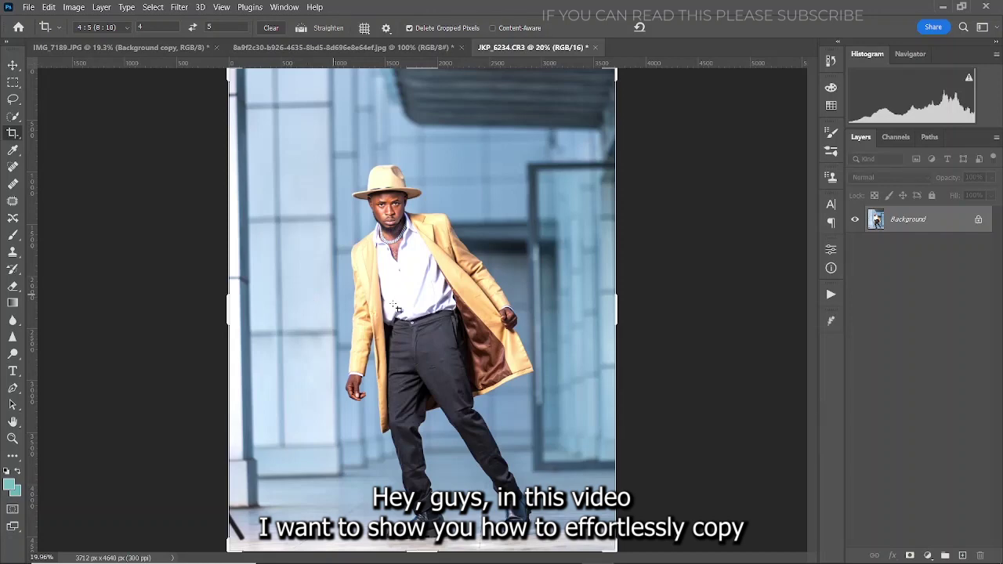
Duplicate Background, set the copy to Multiply blend mode and add a white layer mask
{"action": "left_click", "coordinate": [308, 48]}
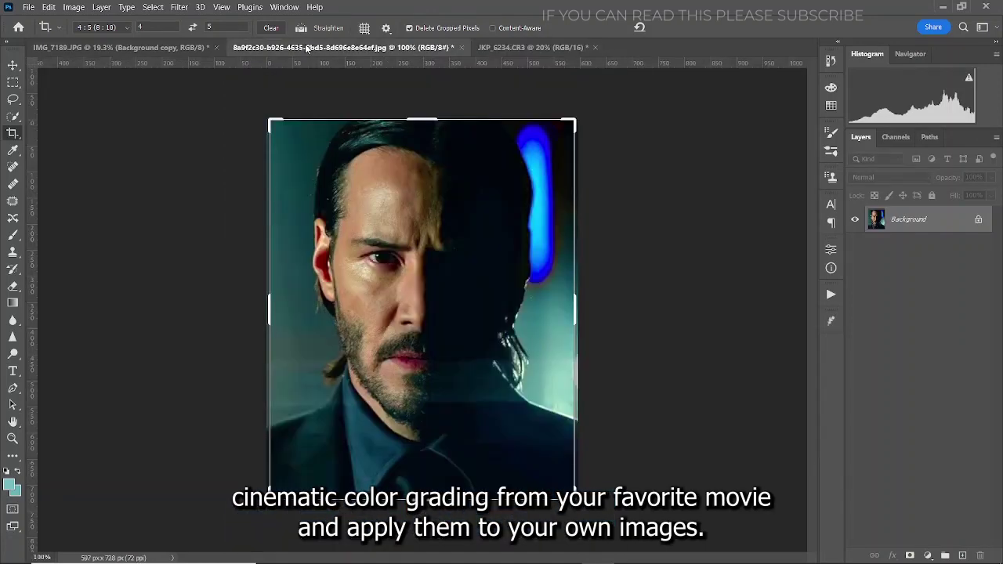
{"action": "left_click", "coordinate": [521, 48]}
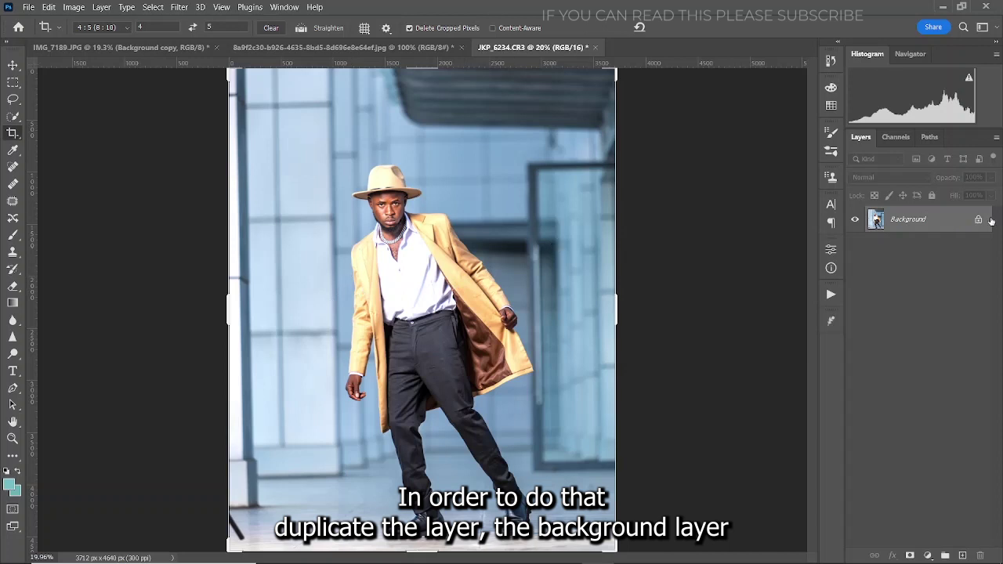
{"action": "left_click_drag", "start_coordinate": [938, 228], "coordinate": [962, 554]}
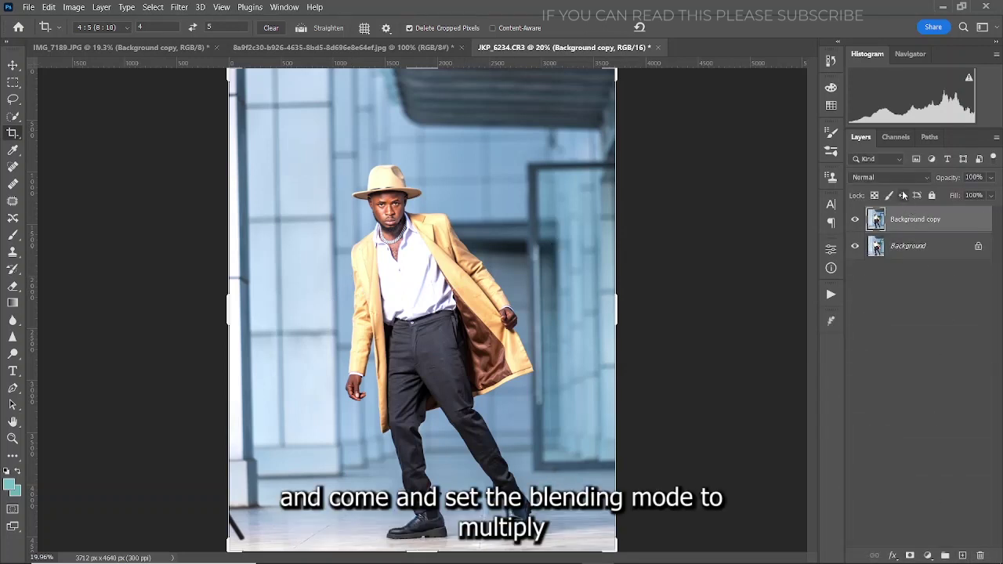
{"action": "left_click", "coordinate": [875, 179]}
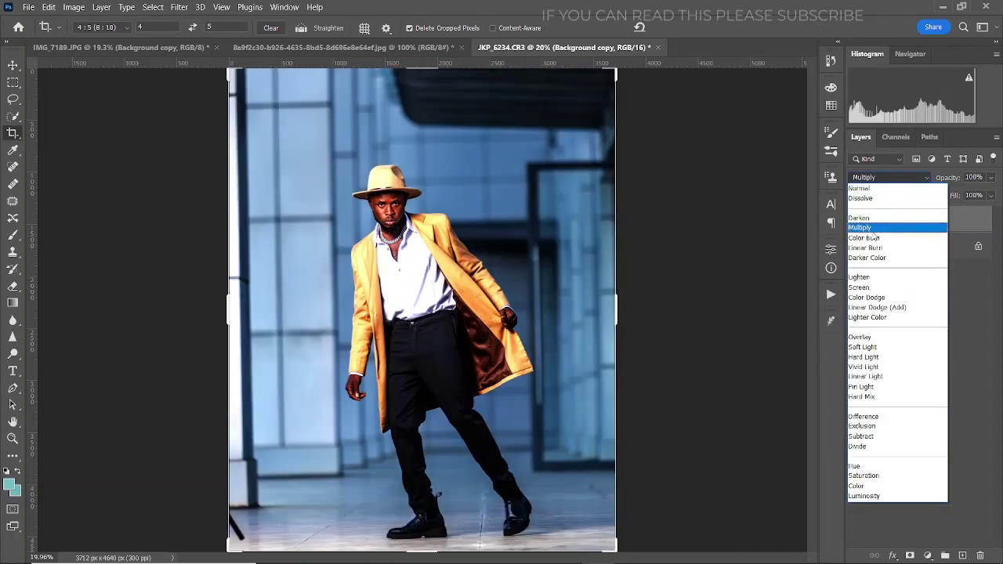
{"action": "left_click", "coordinate": [871, 227]}
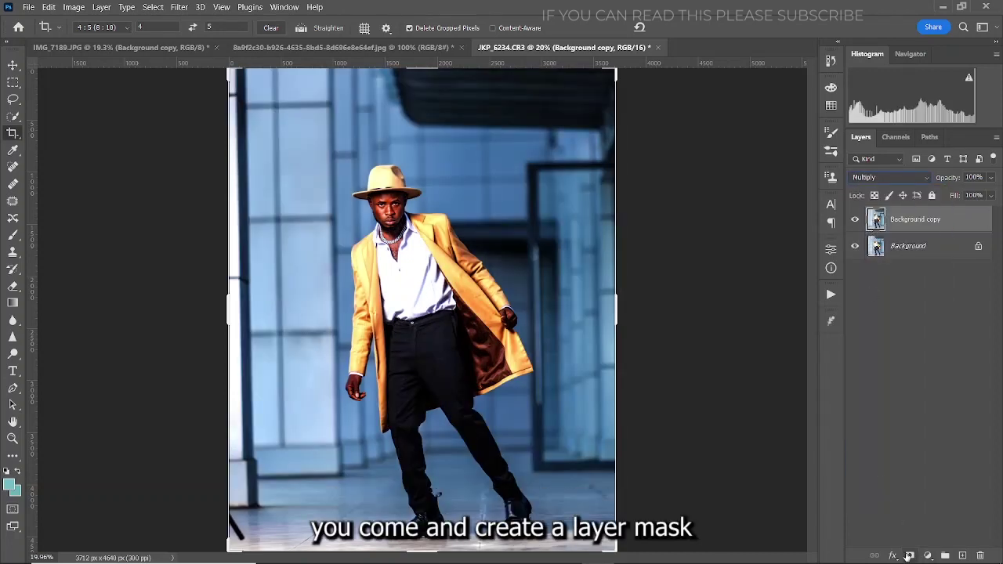
{"action": "left_click", "coordinate": [910, 555]}
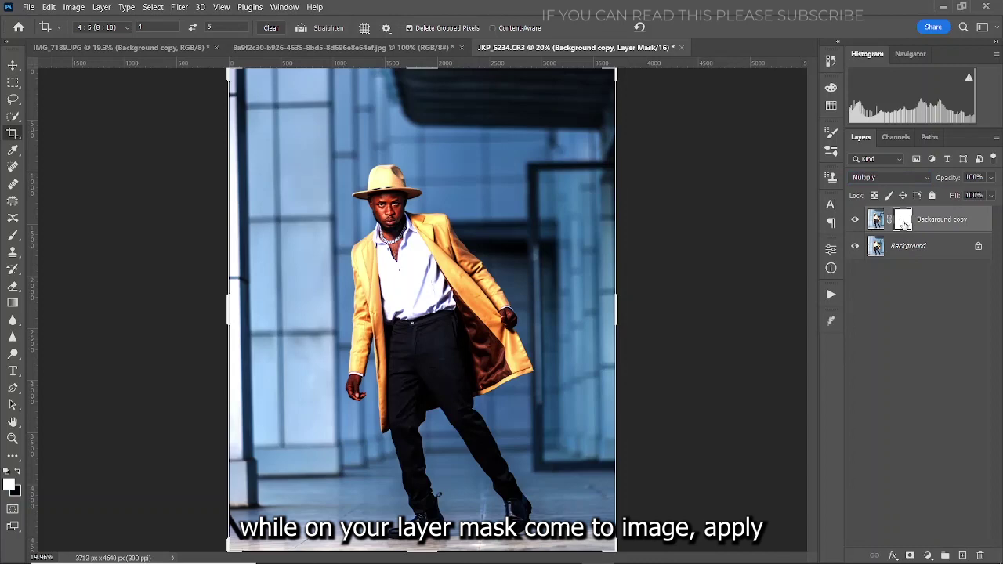
Apply Image (Merged RGB, Multiply, 100%) into the copy's mask, then compare before and after
{"action": "left_click", "coordinate": [73, 7]}
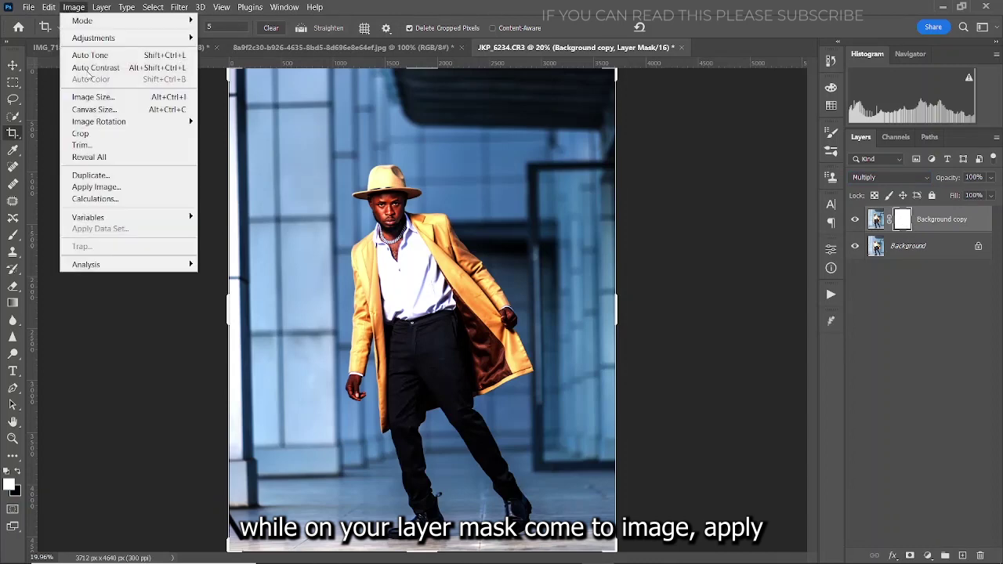
{"action": "left_click", "coordinate": [120, 189]}
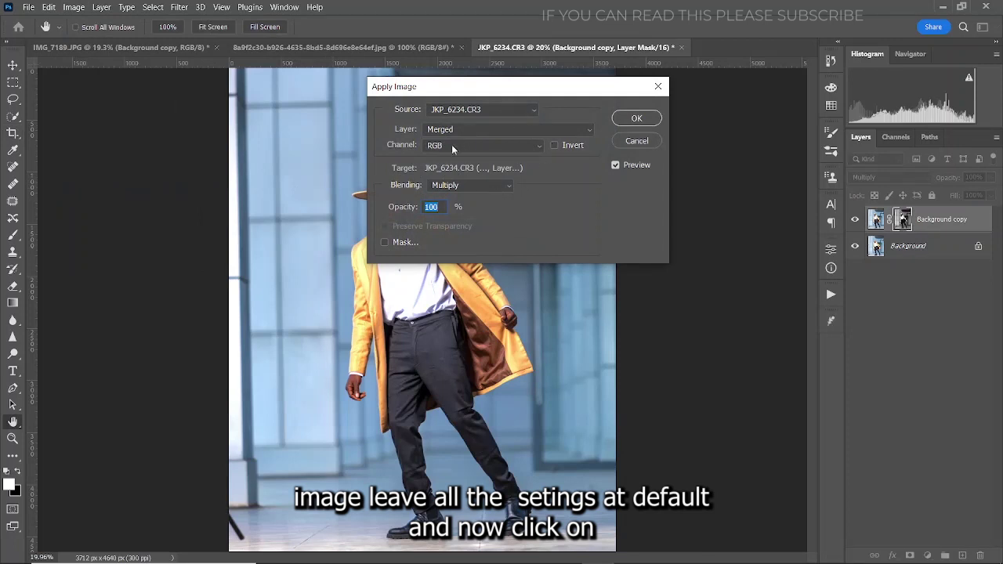
{"action": "left_click", "coordinate": [637, 117]}
{"action": "key", "text": "c"}
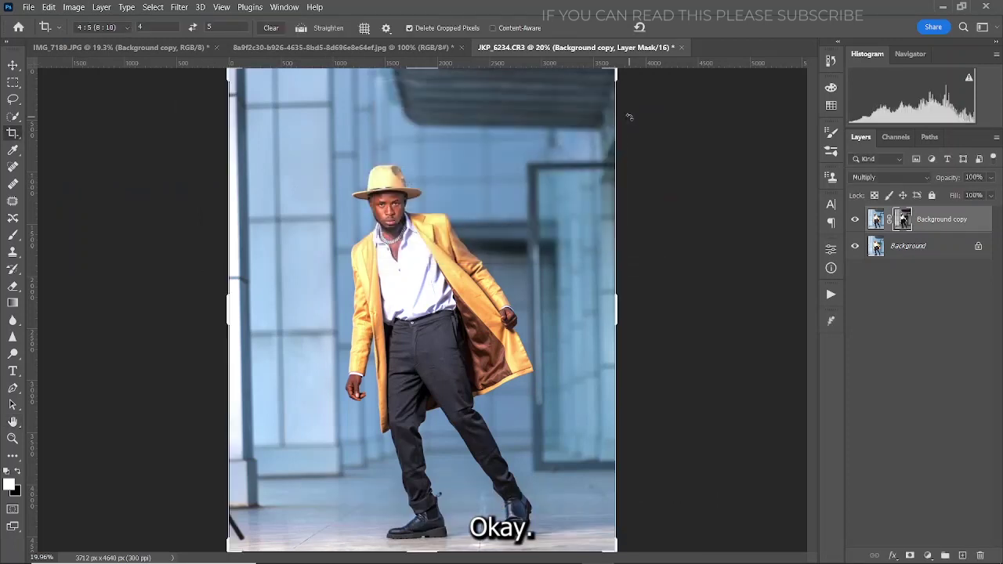
{"action": "left_click", "coordinate": [855, 221]}
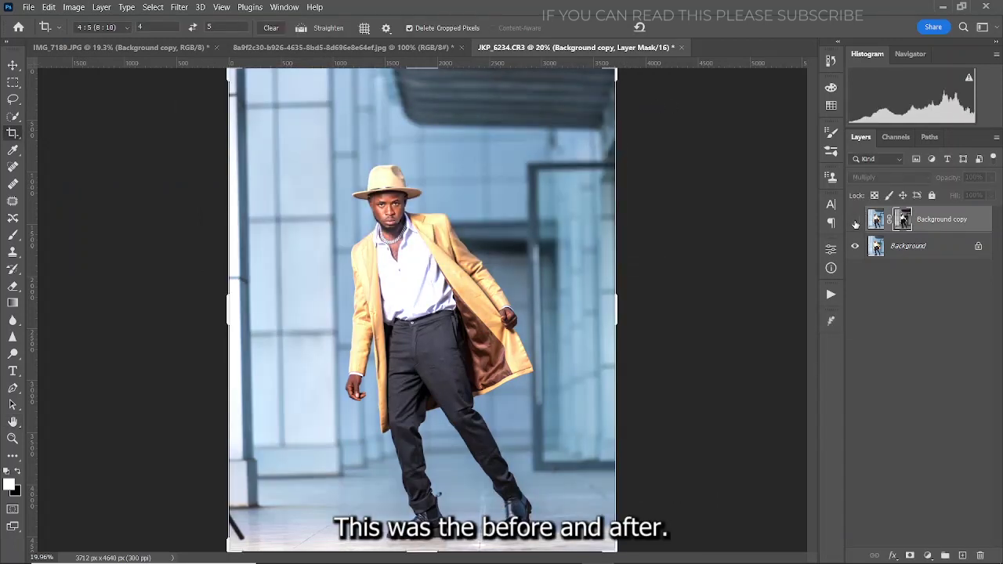
{"action": "left_click", "coordinate": [855, 221]}
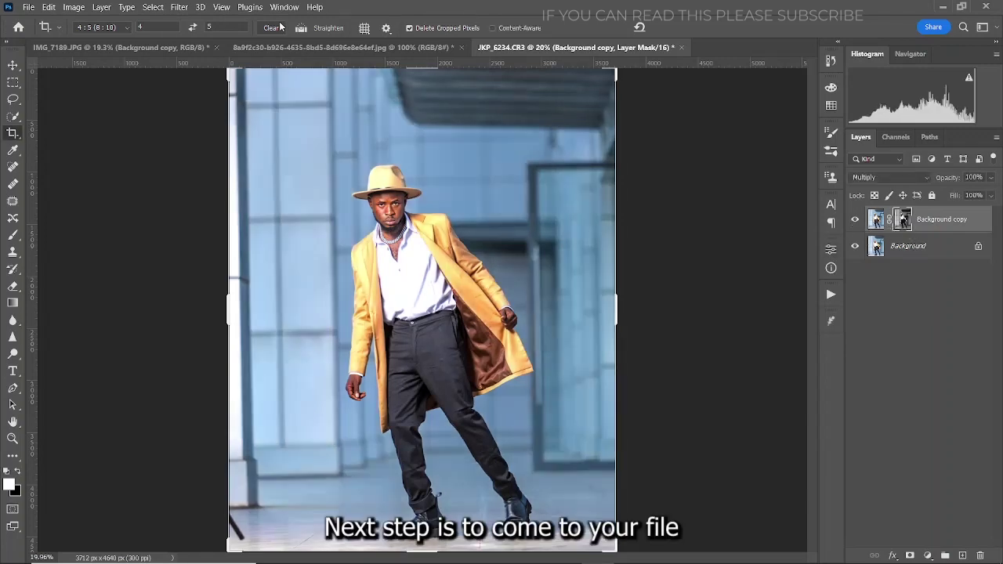
Place the ref image embedded, scale it to about half and move it lower-left
{"action": "left_click", "coordinate": [28, 7]}
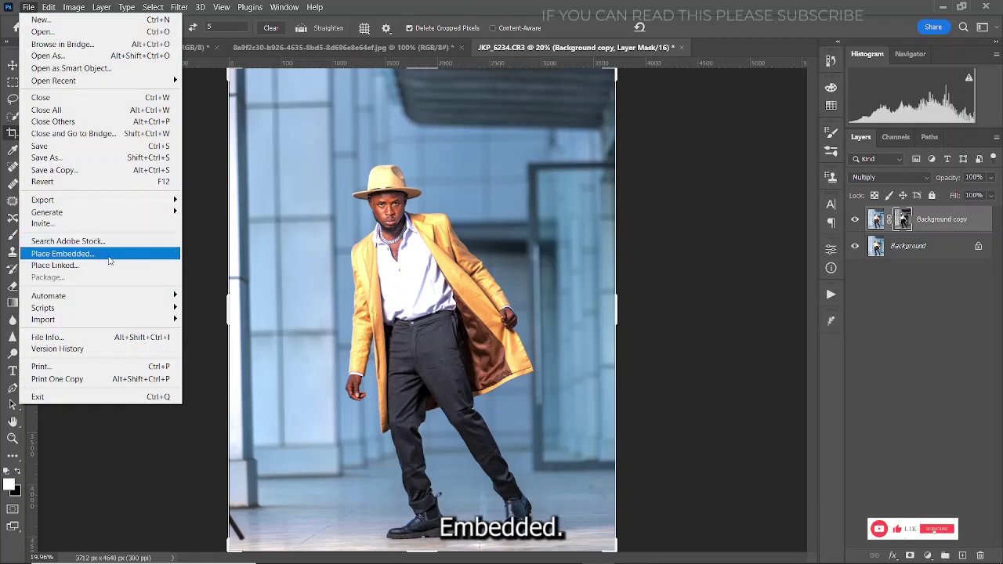
{"action": "left_click", "coordinate": [62, 254]}
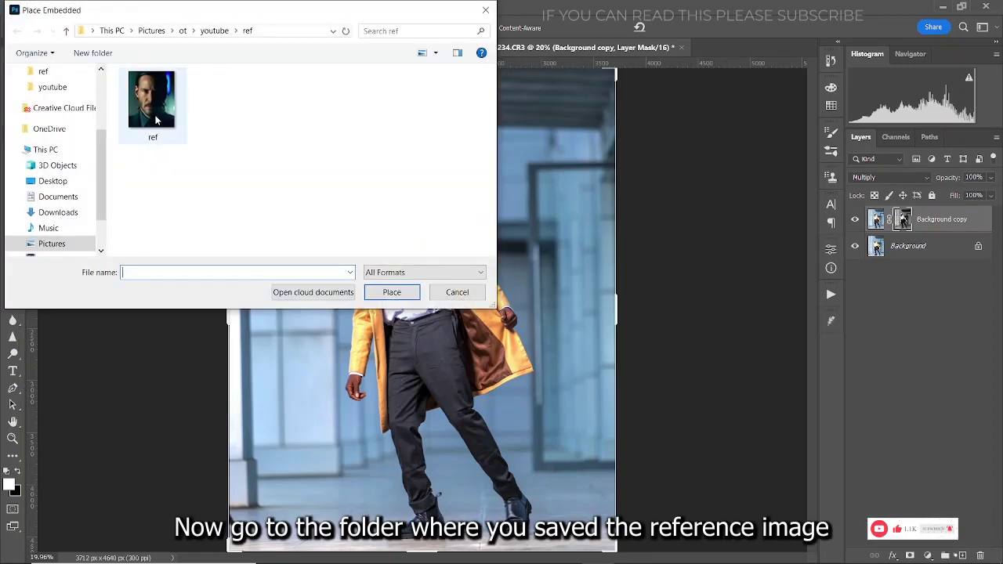
{"action": "left_click", "coordinate": [156, 120]}
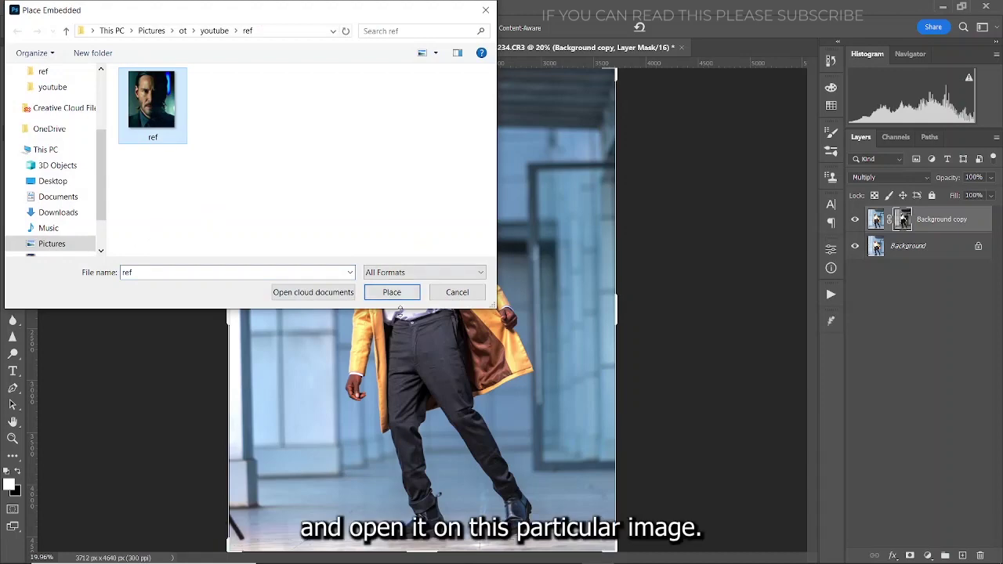
{"action": "left_click", "coordinate": [392, 292]}
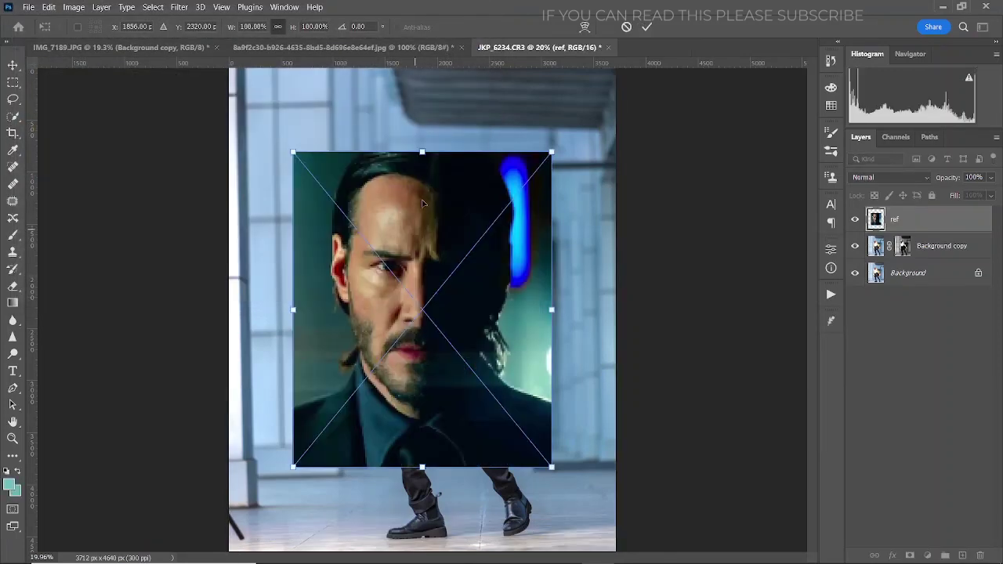
{"action": "left_click_drag", "start_coordinate": [423, 154], "coordinate": [423, 318]}
{"action": "left_click_drag", "start_coordinate": [415, 357], "coordinate": [284, 383]}
{"action": "key", "text": "Return"}
{"action": "key", "text": "c"}
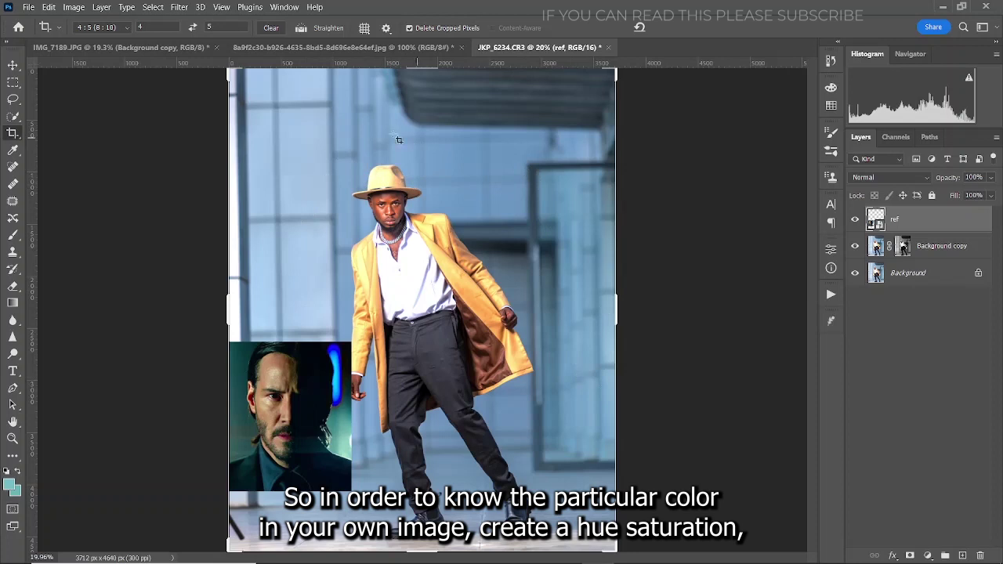
Add Hue/Saturation 1 and sample the backdrop with the targeted hand, reading Blues and Cyans
{"action": "left_click", "coordinate": [927, 556]}
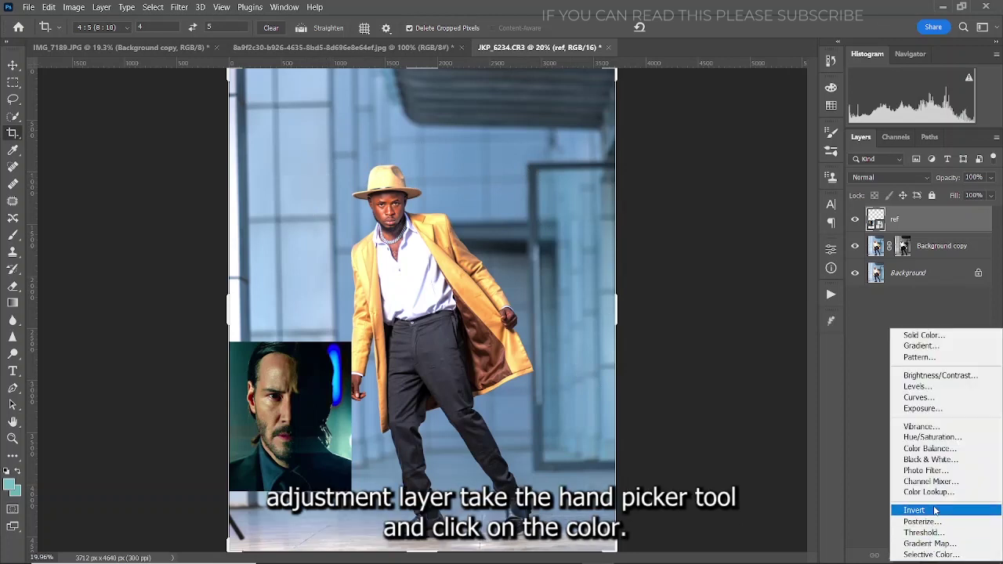
{"action": "left_click", "coordinate": [930, 438]}
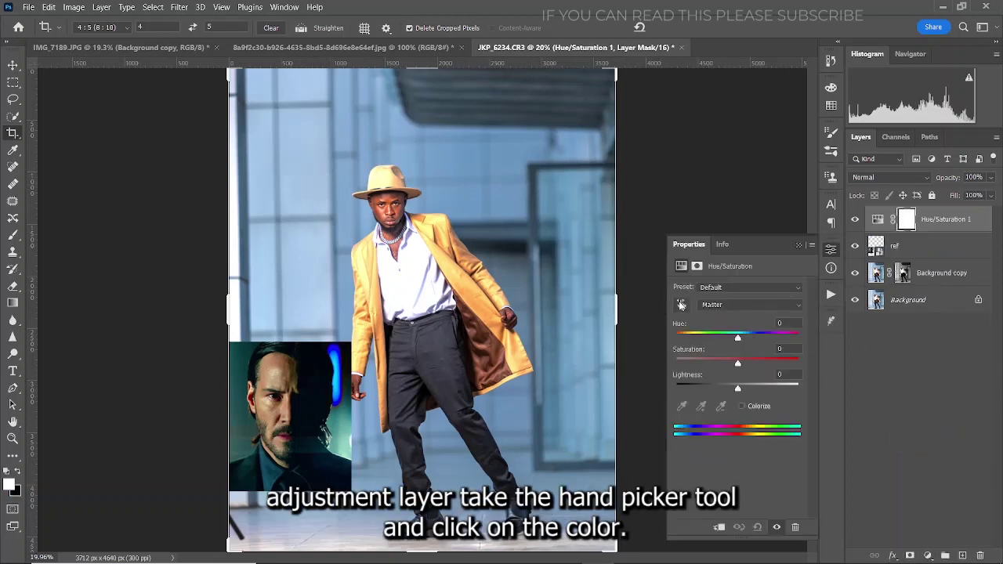
{"action": "left_click", "coordinate": [681, 305]}
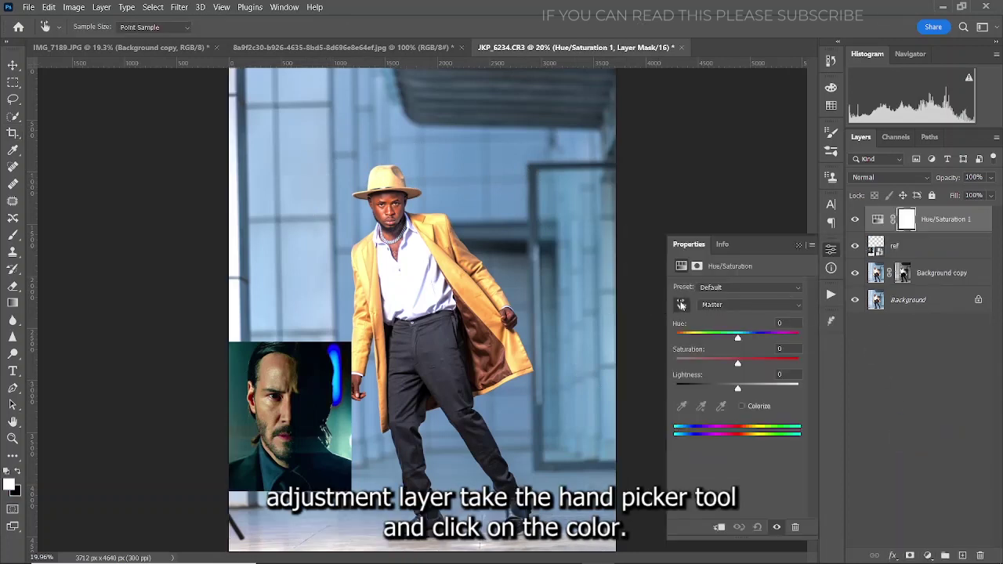
{"action": "left_click", "coordinate": [446, 154]}
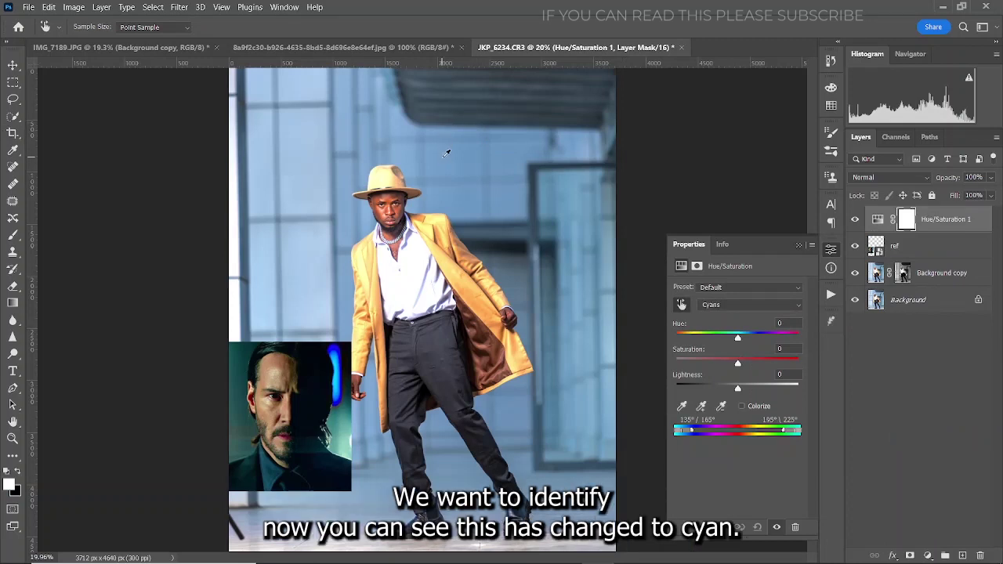
{"action": "left_click", "coordinate": [718, 304]}
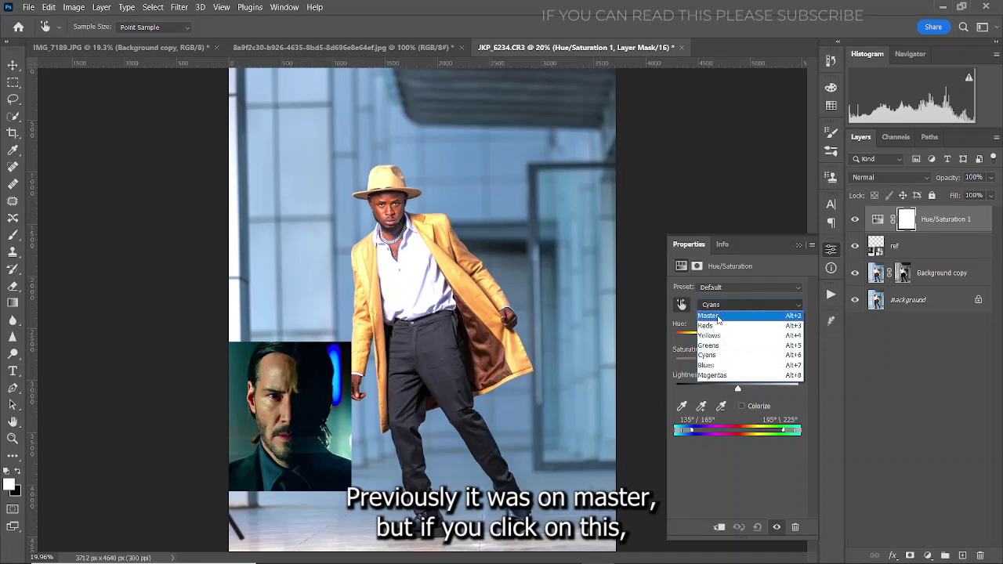
{"action": "left_click", "coordinate": [713, 315]}
{"action": "left_click", "coordinate": [447, 167]}
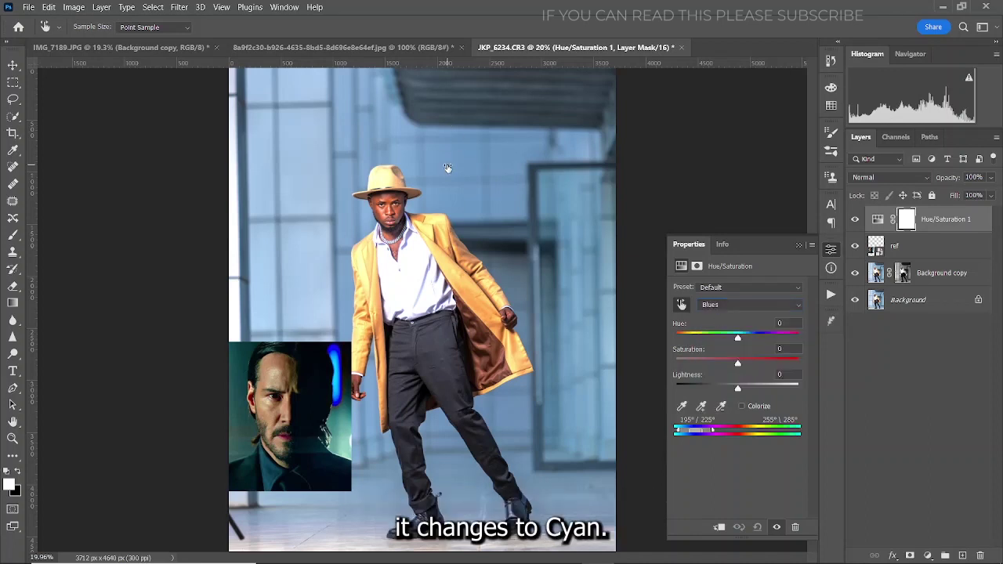
{"action": "left_click", "coordinate": [455, 143]}
{"action": "left_click", "coordinate": [552, 296]}
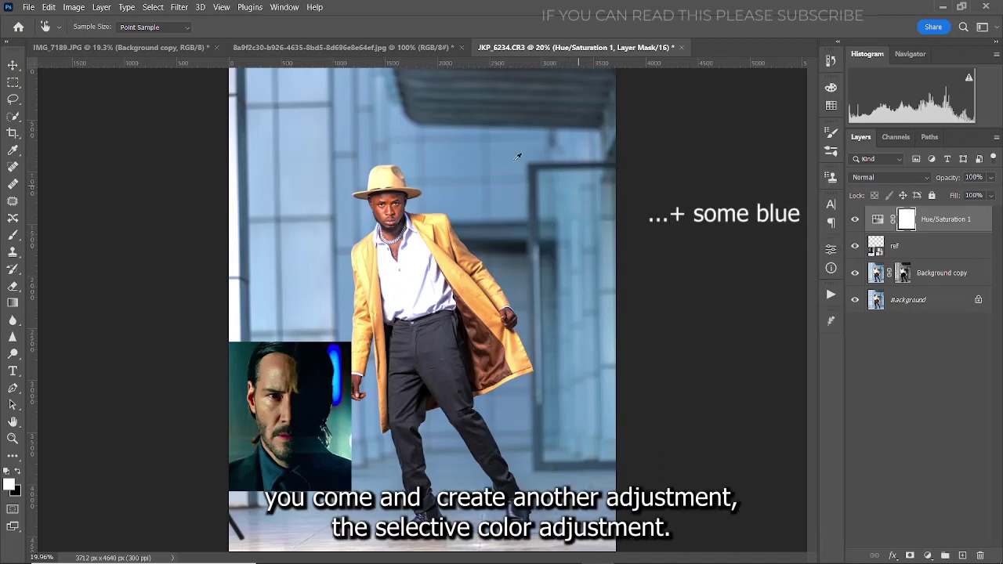
Add Selective Color 1 with the Cyans range at Cyan +100 and Yellow +51
{"action": "left_click", "coordinate": [927, 555]}
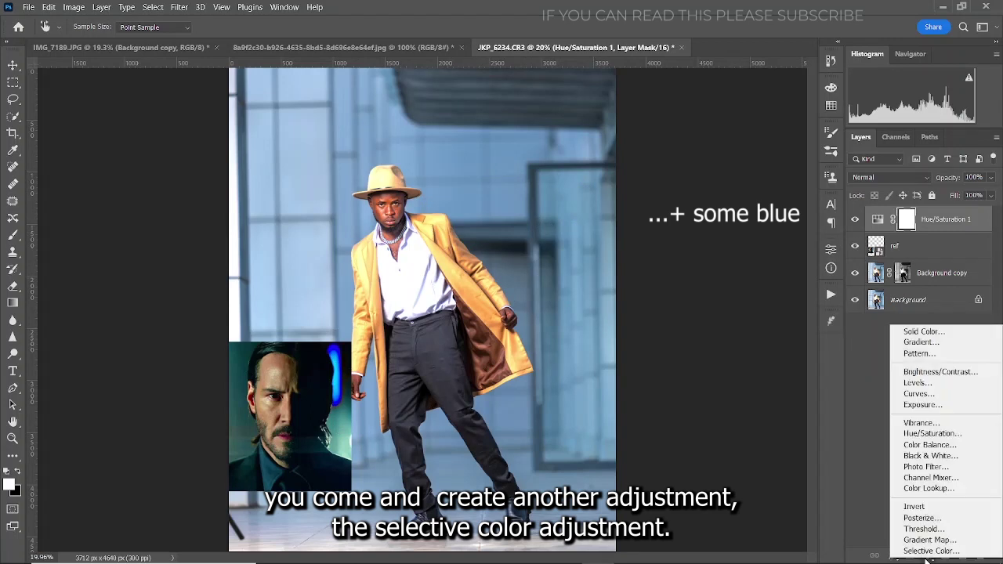
{"action": "left_click", "coordinate": [928, 551]}
{"action": "key", "text": "c"}
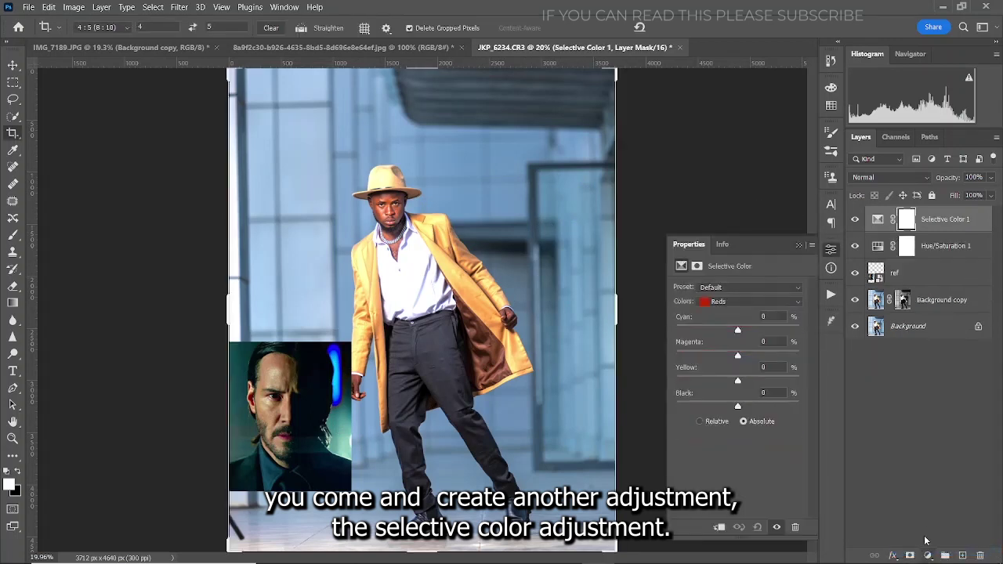
{"action": "left_click", "coordinate": [725, 304]}
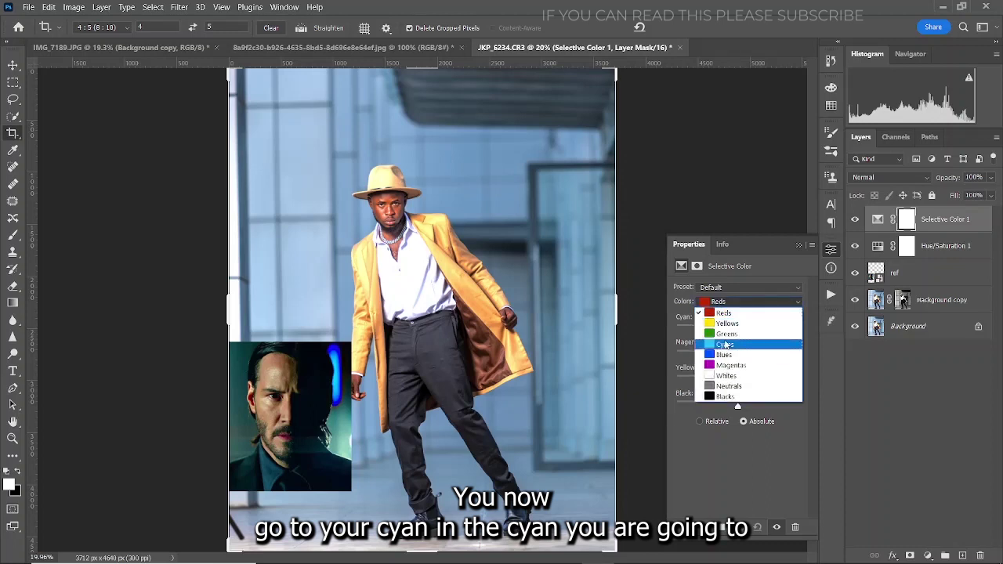
{"action": "left_click", "coordinate": [724, 344]}
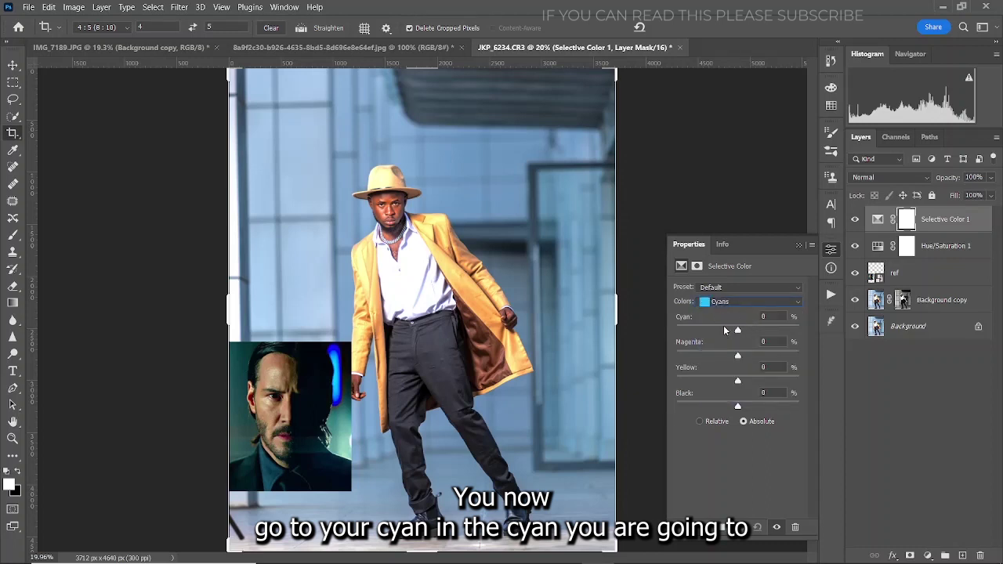
{"action": "left_click_drag", "start_coordinate": [737, 329], "coordinate": [811, 329]}
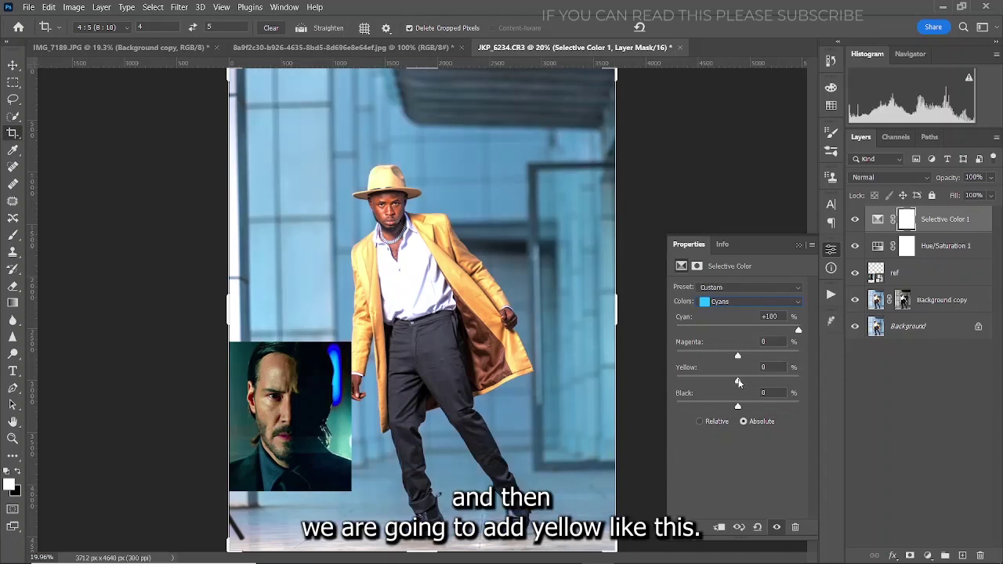
{"action": "left_click_drag", "start_coordinate": [762, 379], "coordinate": [768, 382]}
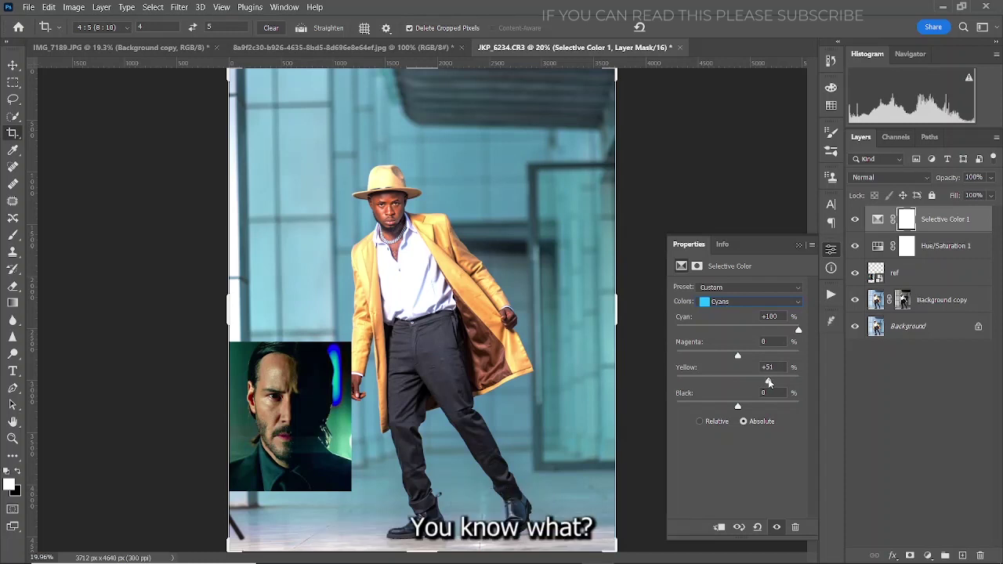
{"action": "left_click", "coordinate": [799, 245]}
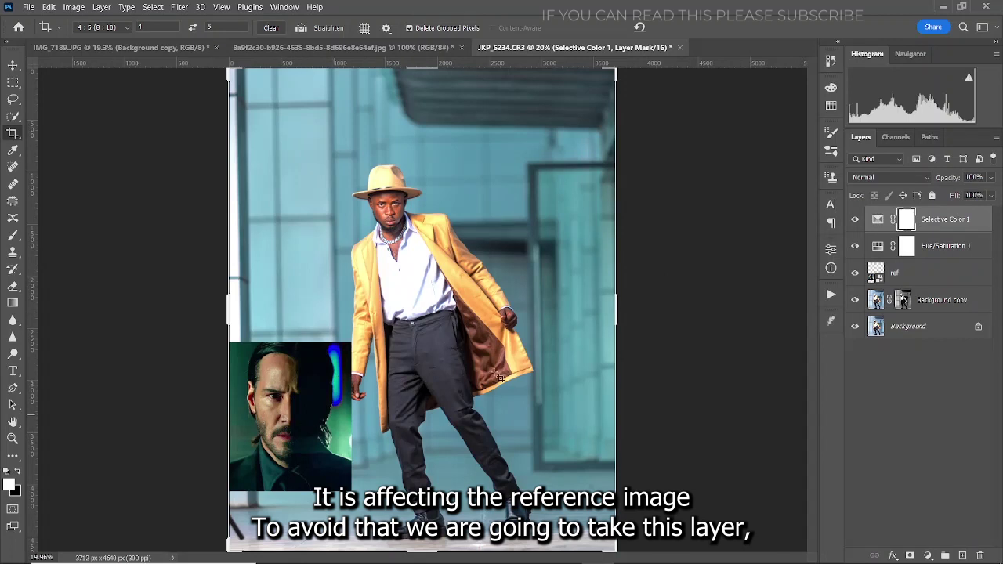
Move Selective Color 1 below ref, compare it off and on, then open Hue/Saturation 1's settings
{"action": "left_click_drag", "start_coordinate": [940, 218], "coordinate": [932, 290]}
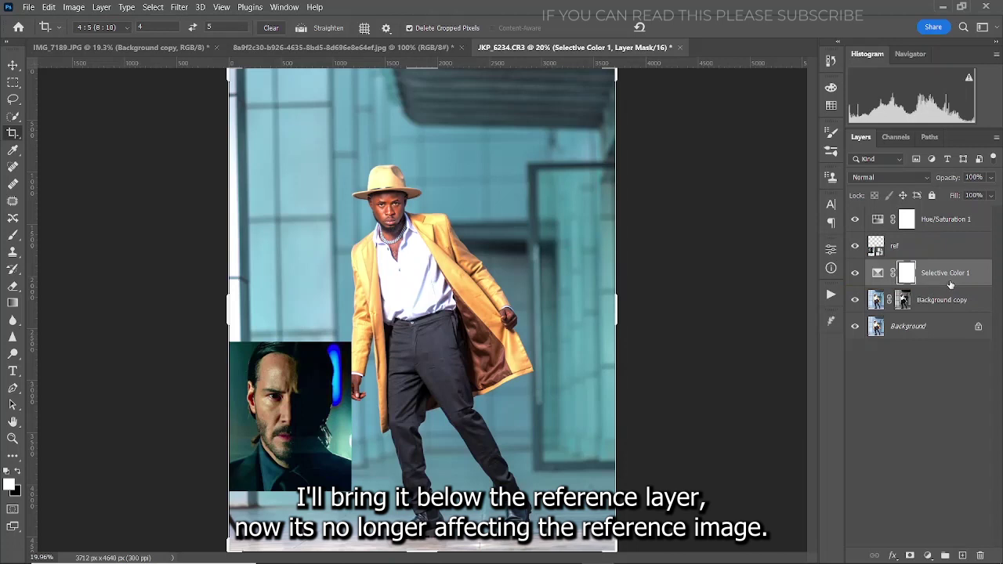
{"action": "left_click", "coordinate": [855, 273]}
{"action": "left_click", "coordinate": [854, 274]}
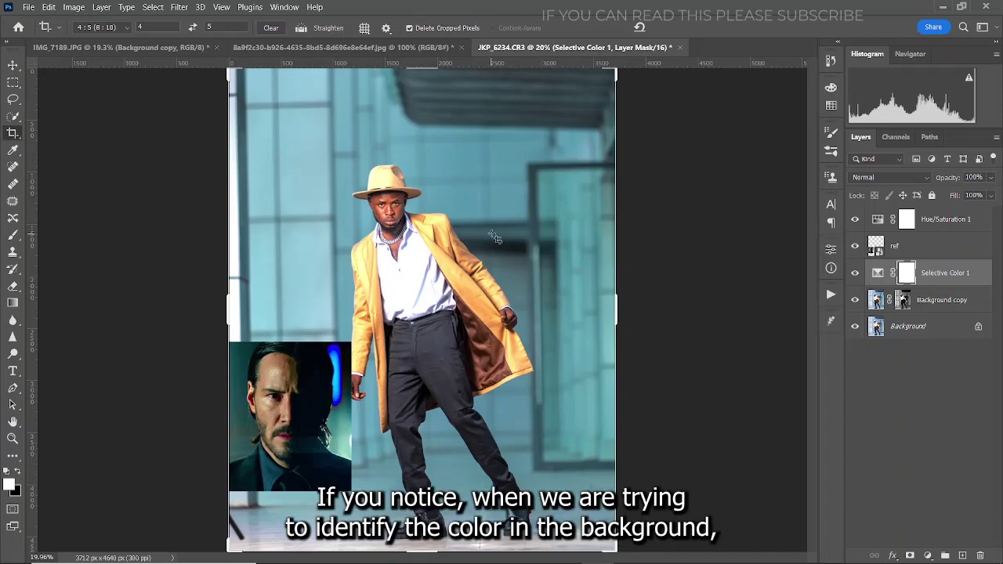
{"action": "left_click", "coordinate": [906, 219]}
{"action": "double_click", "coordinate": [877, 221]}
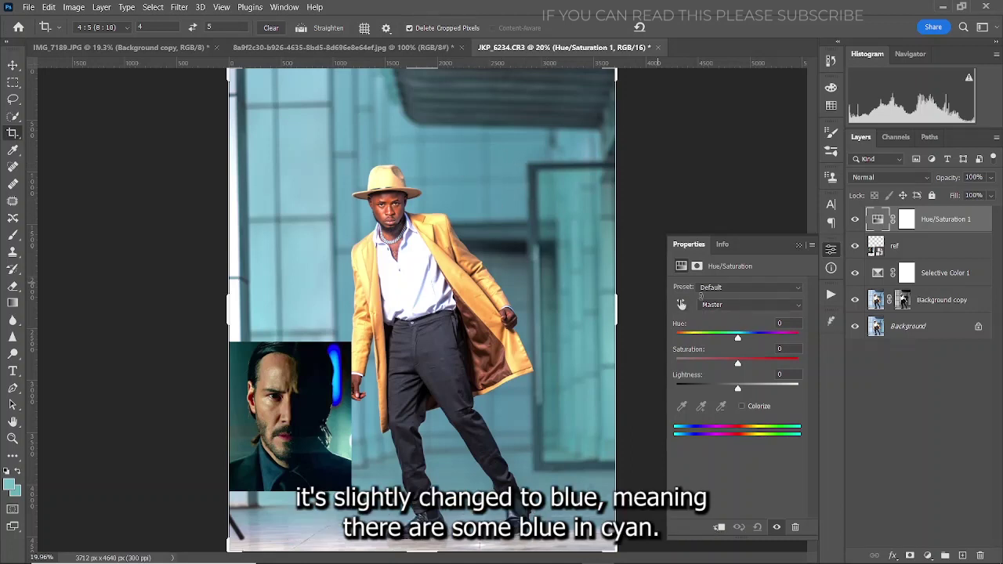
Set Selective Color 1's Blues to Cyan +66 and Yellow -37, then compare before and after
{"action": "left_click", "coordinate": [796, 249]}
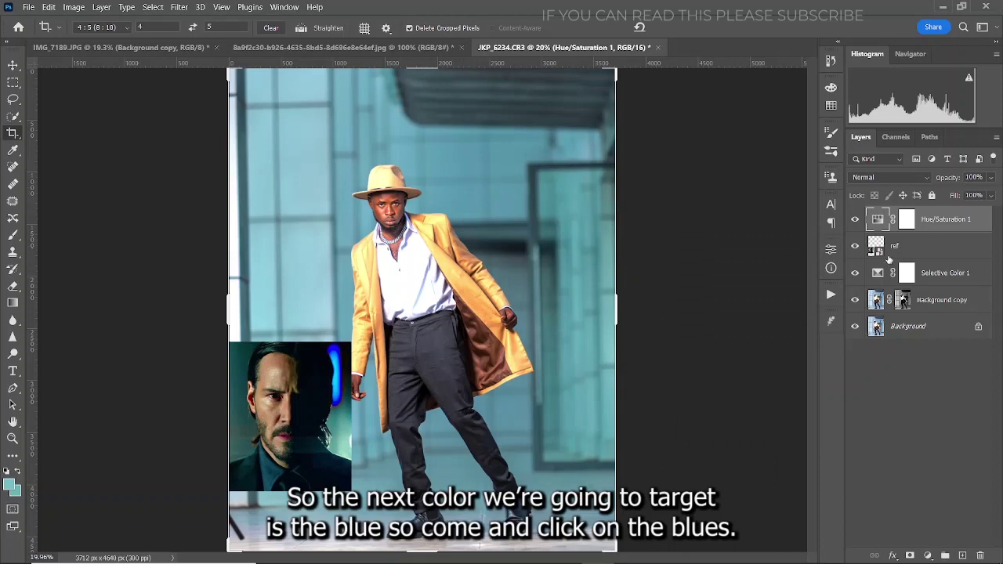
{"action": "left_click", "coordinate": [934, 284]}
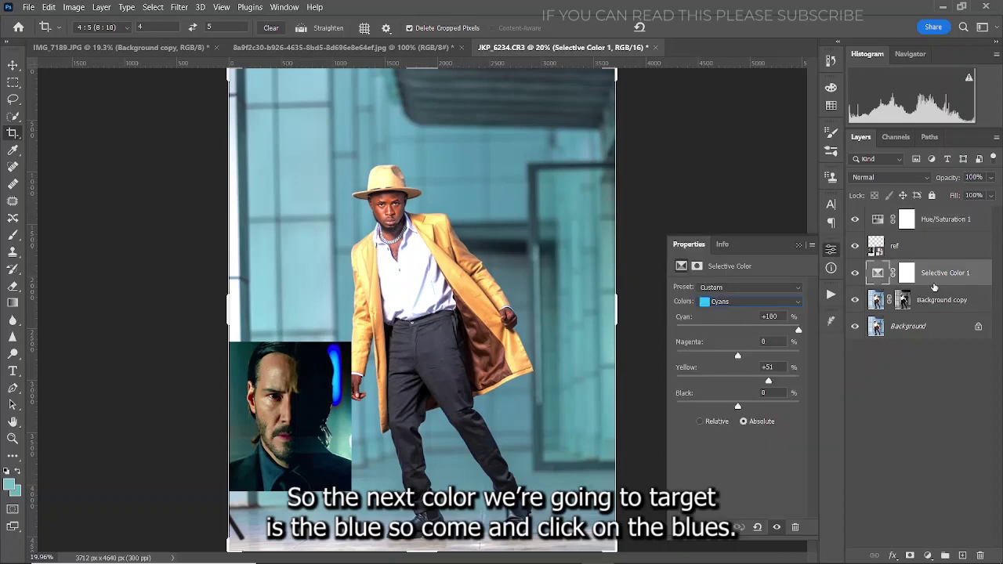
{"action": "left_click", "coordinate": [726, 308]}
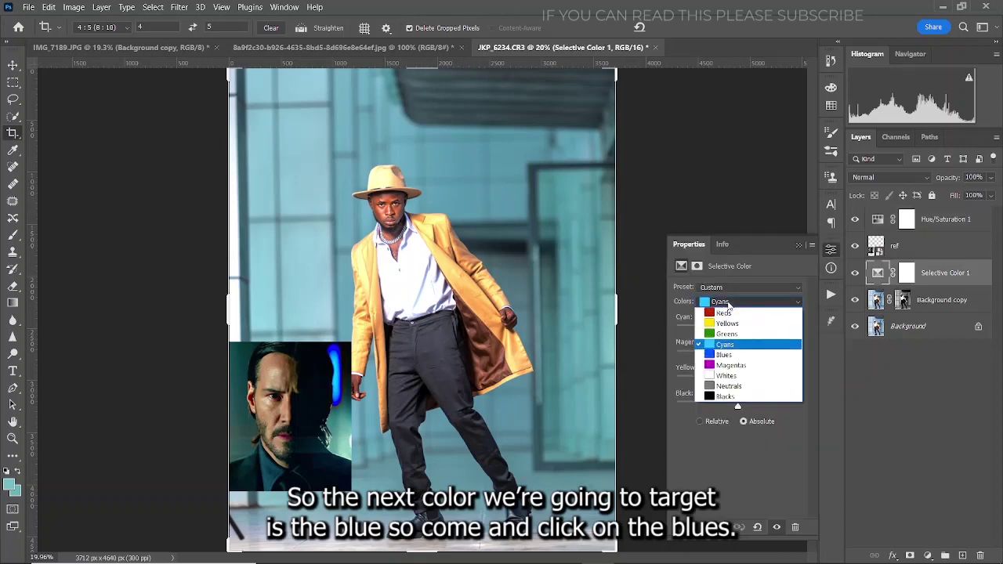
{"action": "left_click", "coordinate": [748, 356]}
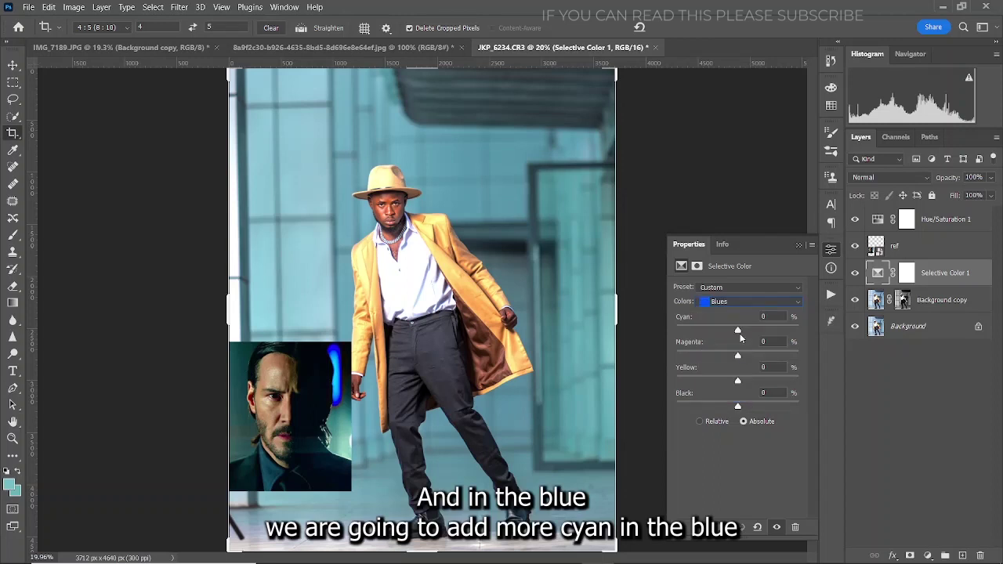
{"action": "left_click_drag", "start_coordinate": [737, 333], "coordinate": [778, 332]}
{"action": "left_click_drag", "start_coordinate": [739, 381], "coordinate": [715, 381]}
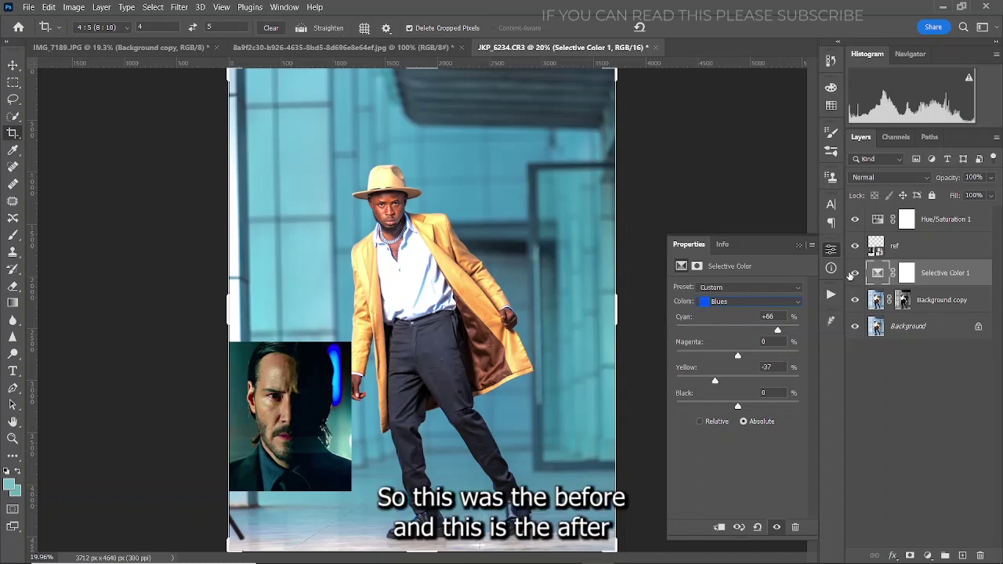
{"action": "left_click", "coordinate": [854, 274]}
{"action": "left_click", "coordinate": [854, 273]}
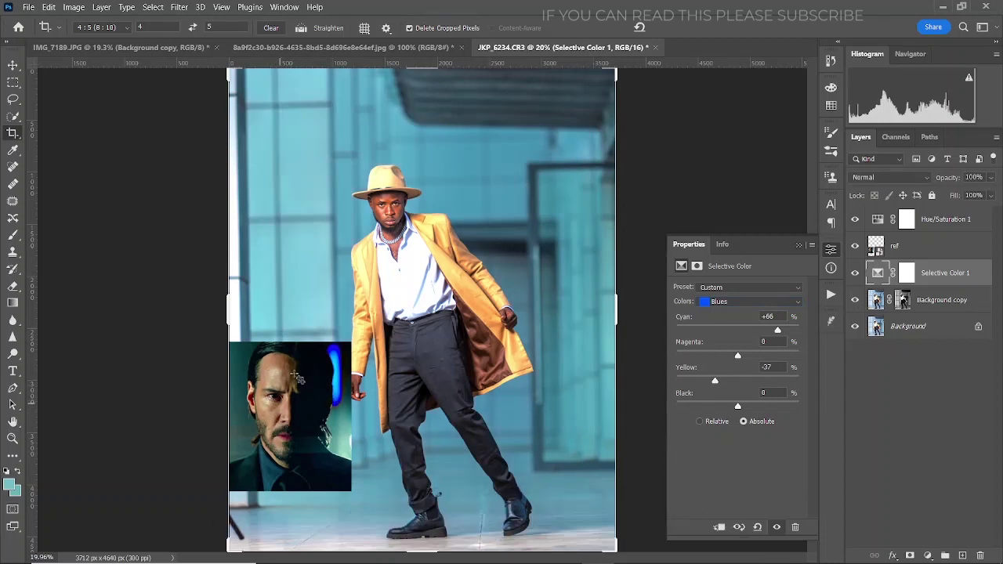
Add Selective Color 2 and pull cyan out of its Yellows range
{"action": "left_click", "coordinate": [798, 245]}
{"action": "left_click", "coordinate": [926, 555]}
{"action": "left_click", "coordinate": [916, 548]}
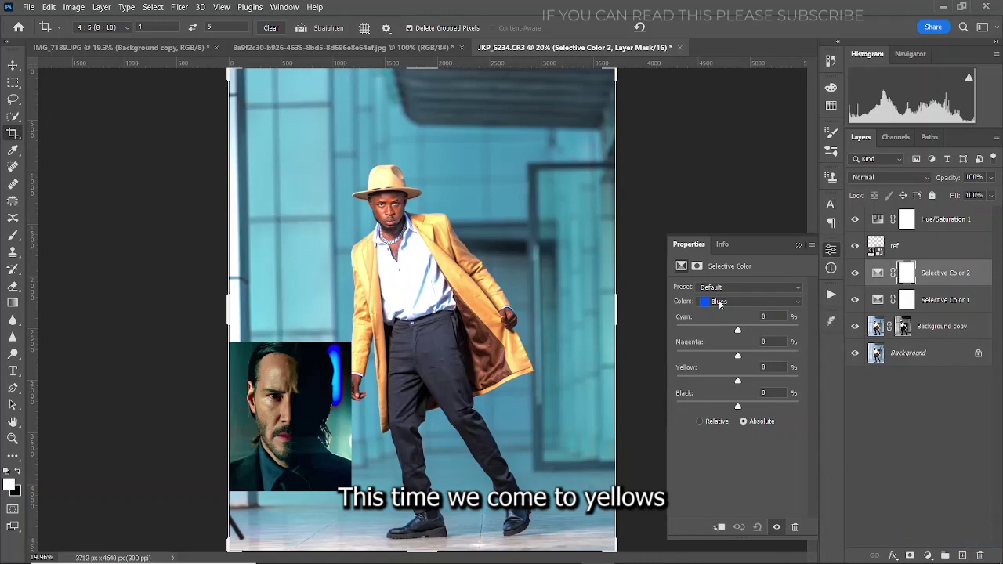
{"action": "left_click", "coordinate": [720, 304]}
{"action": "left_click", "coordinate": [725, 323]}
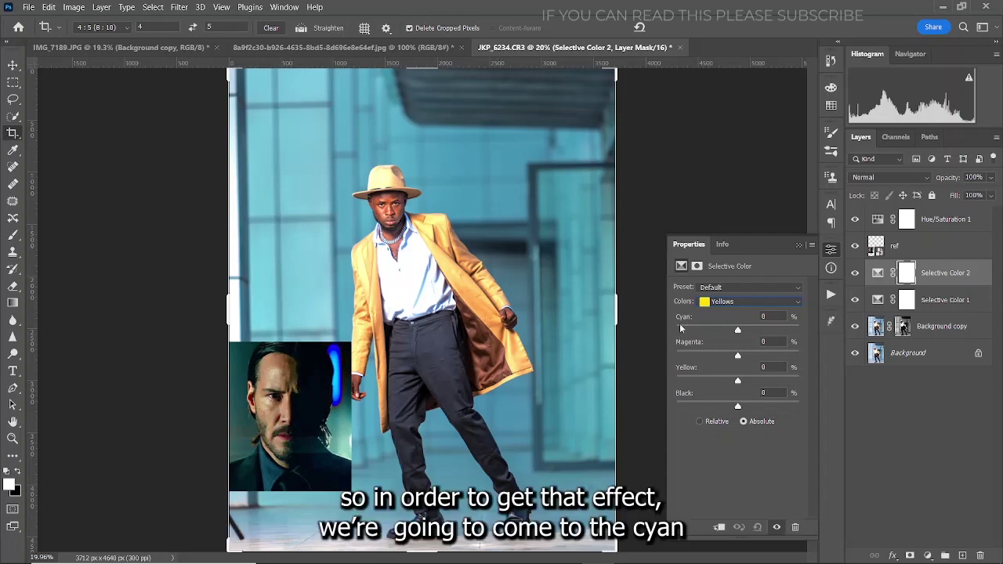
{"action": "left_click_drag", "start_coordinate": [738, 330], "coordinate": [706, 332]}
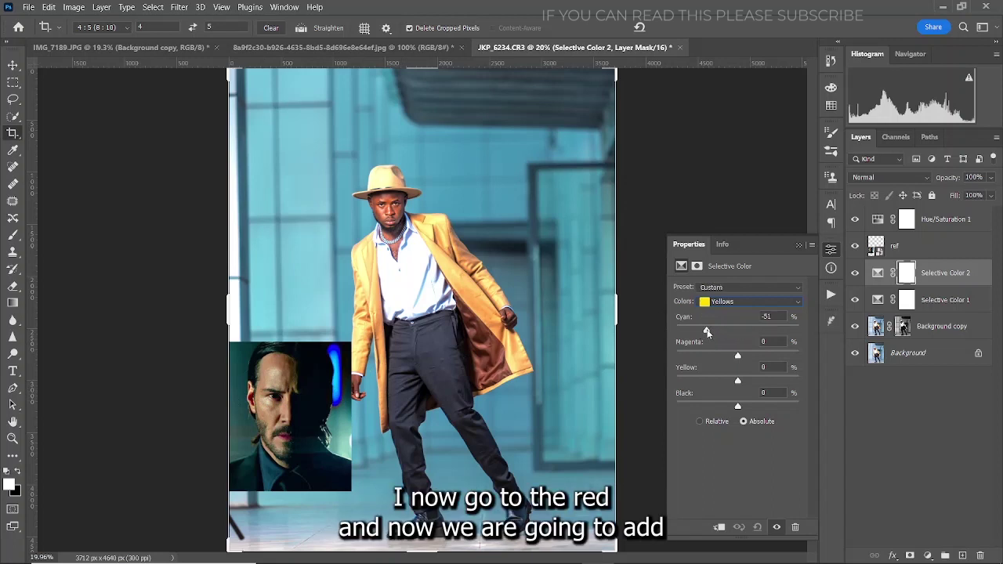
Give the Reds Cyan +27, then refine the Yellows to Cyan -51 and Black -19
{"action": "left_click", "coordinate": [720, 308]}
{"action": "left_click", "coordinate": [722, 316]}
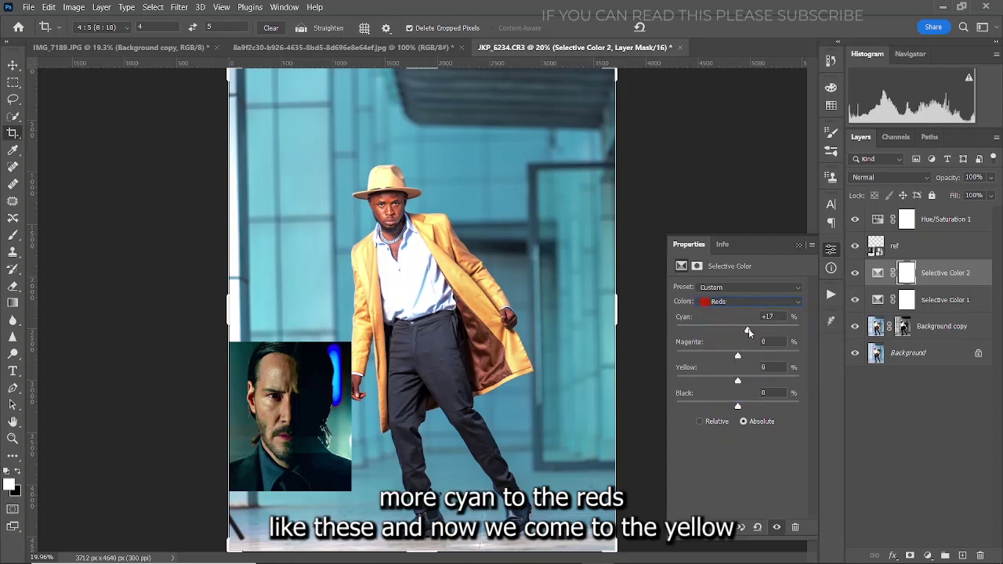
{"action": "left_click_drag", "start_coordinate": [747, 338], "coordinate": [750, 340]}
{"action": "left_click", "coordinate": [751, 301]}
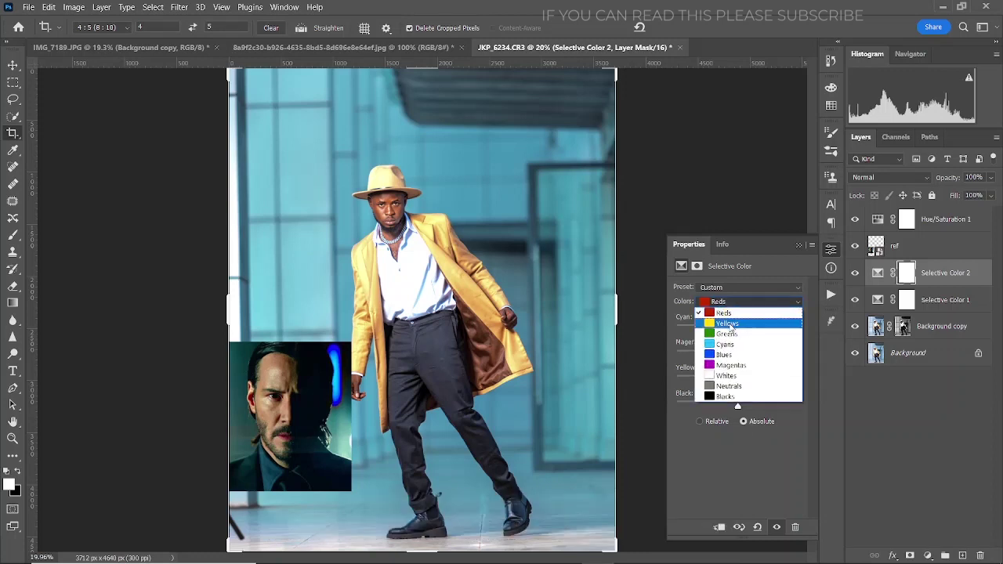
{"action": "left_click", "coordinate": [729, 328]}
{"action": "left_click_drag", "start_coordinate": [706, 332], "coordinate": [693, 332]}
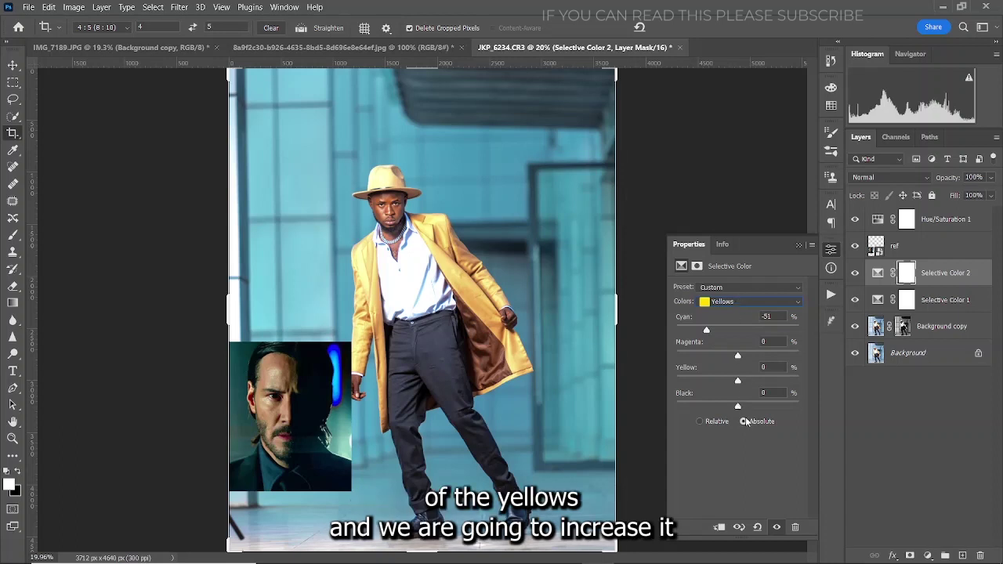
{"action": "left_click_drag", "start_coordinate": [739, 409], "coordinate": [752, 408]}
{"action": "left_click_drag", "start_coordinate": [755, 407], "coordinate": [717, 406]}
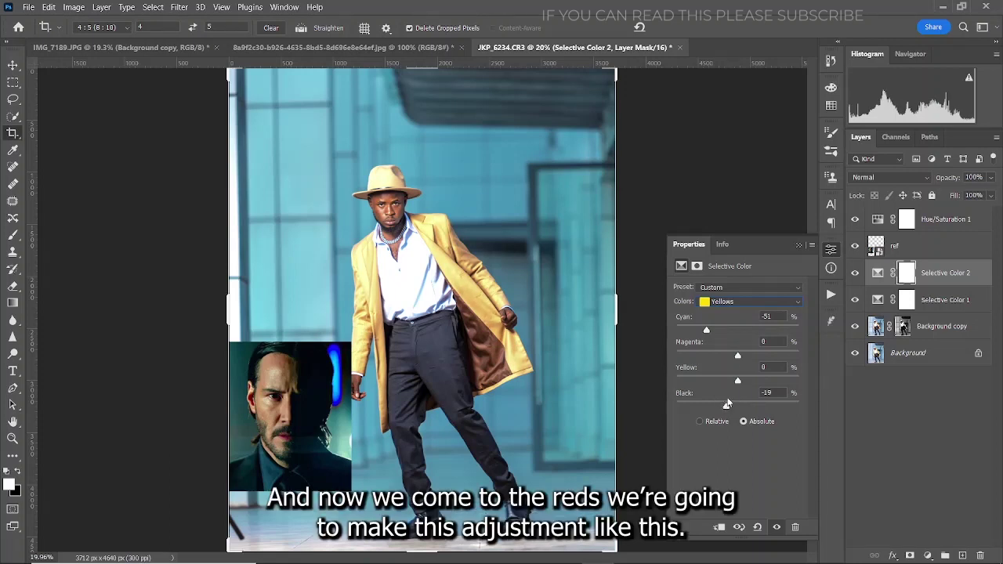
Set the Reds to Yellow -1 and Black -4, then compare before and after
{"action": "left_click", "coordinate": [744, 302]}
{"action": "left_click", "coordinate": [721, 305]}
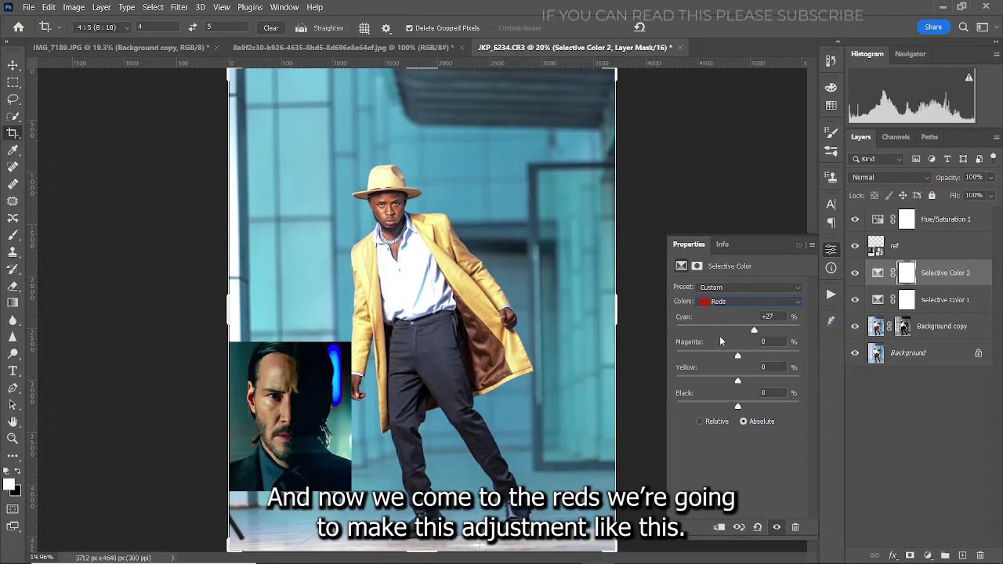
{"action": "mouse_move", "coordinate": [737, 407]}
{"action": "left_mouse_down"}
{"action": "mouse_move", "coordinate": [719, 406]}
{"action": "mouse_move", "coordinate": [733, 408]}
{"action": "left_mouse_up"}
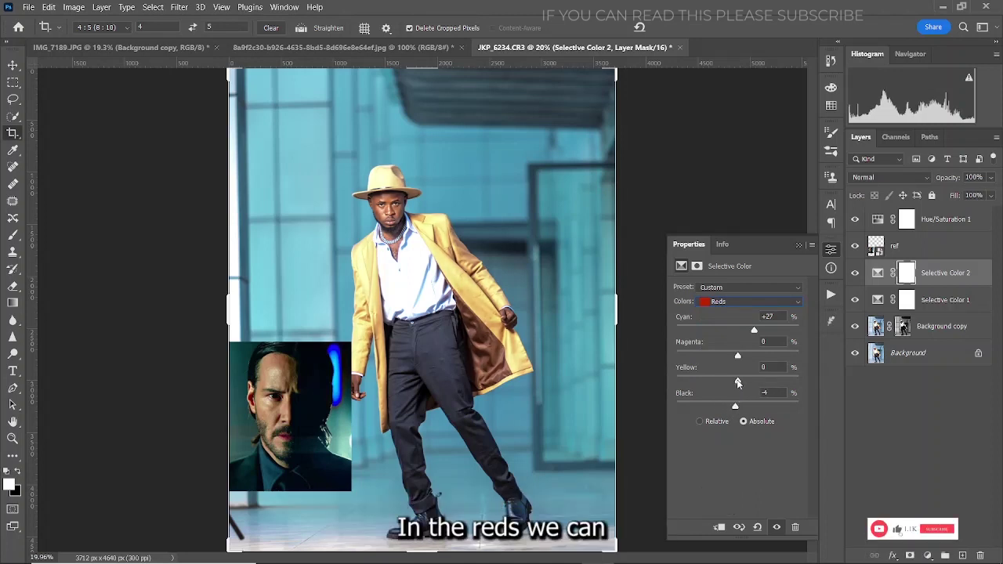
{"action": "mouse_move", "coordinate": [737, 383]}
{"action": "left_mouse_down"}
{"action": "mouse_move", "coordinate": [750, 381]}
{"action": "mouse_move", "coordinate": [738, 389]}
{"action": "left_mouse_up"}
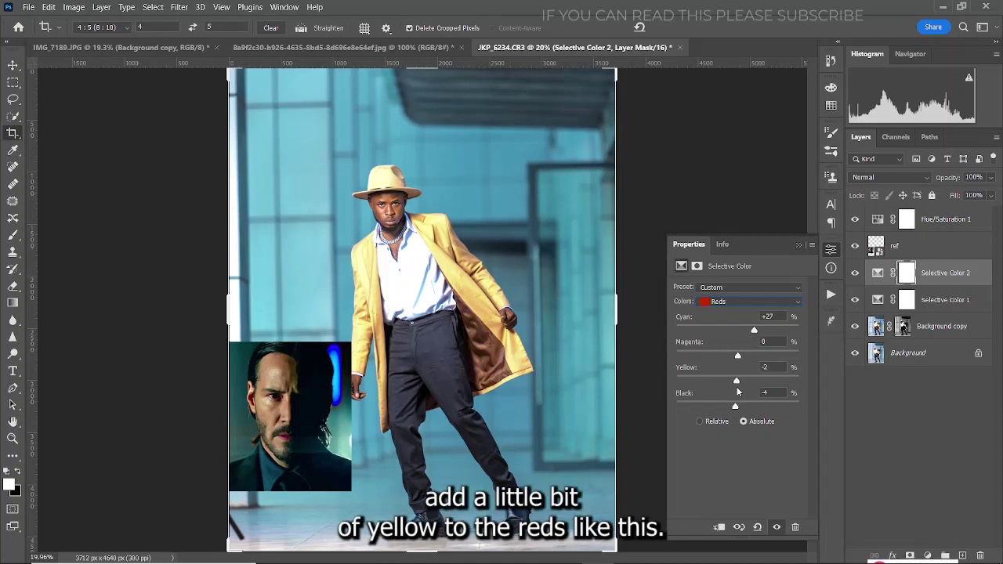
{"action": "left_click", "coordinate": [812, 245]}
{"action": "left_click", "coordinate": [811, 245]}
{"action": "left_click", "coordinate": [800, 246]}
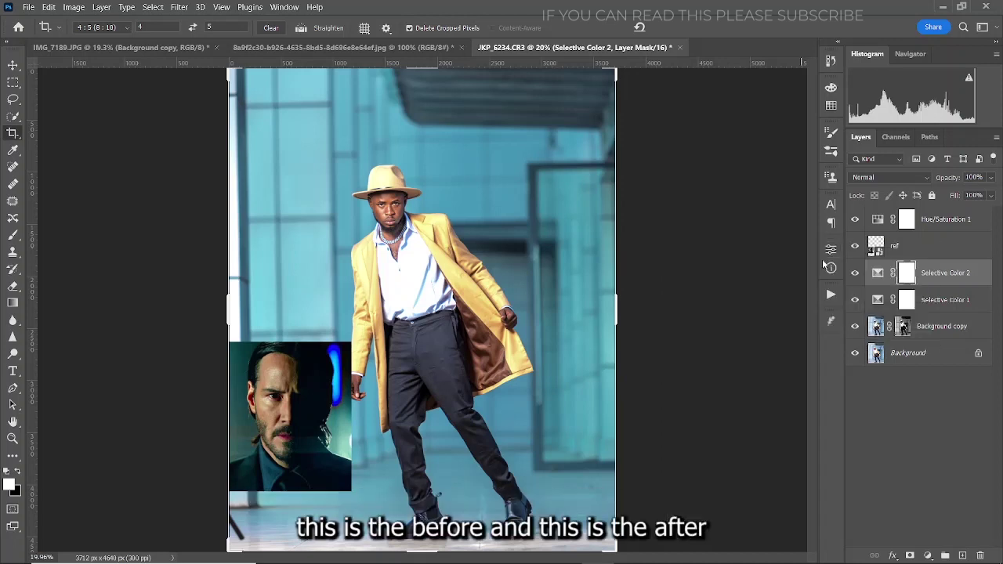
{"action": "left_click", "coordinate": [856, 273]}
{"action": "left_click", "coordinate": [855, 273]}
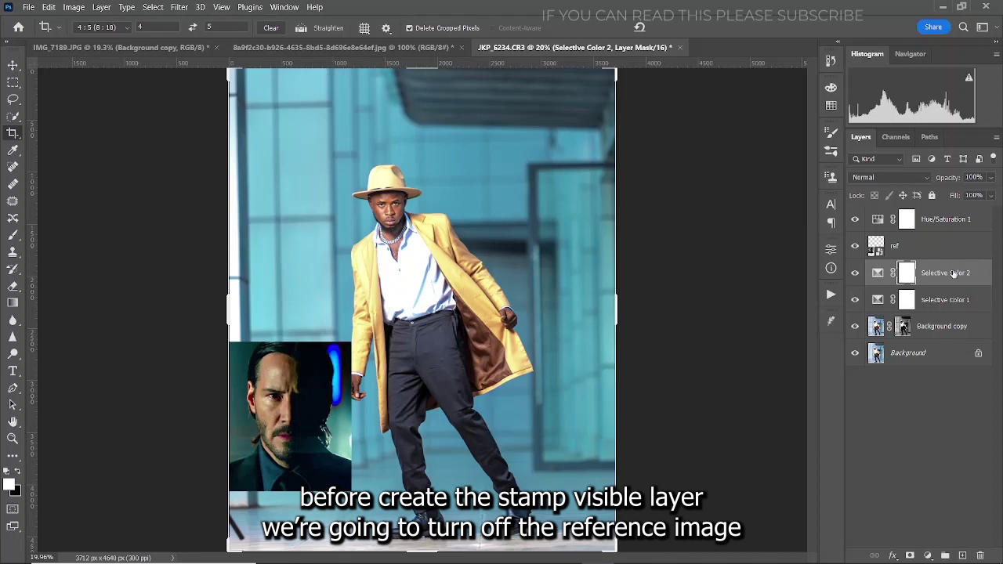
Hide ref, stamp visible layers into Layer 1 with Ctrl+Shift+Alt+E, and launch Camera Raw Filter
{"action": "left_click", "coordinate": [856, 247]}
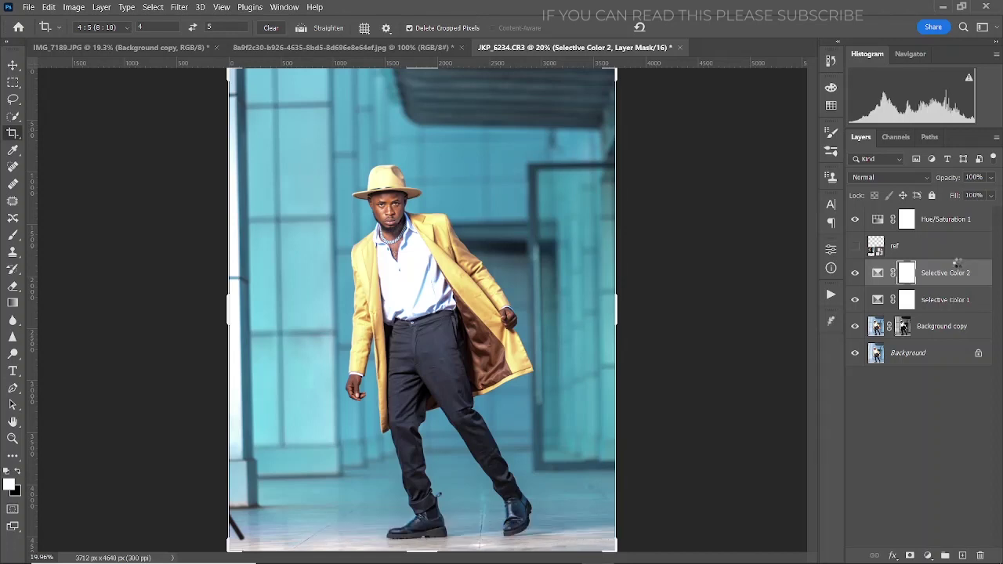
{"action": "key", "text": "ctrl+shift+alt+e"}
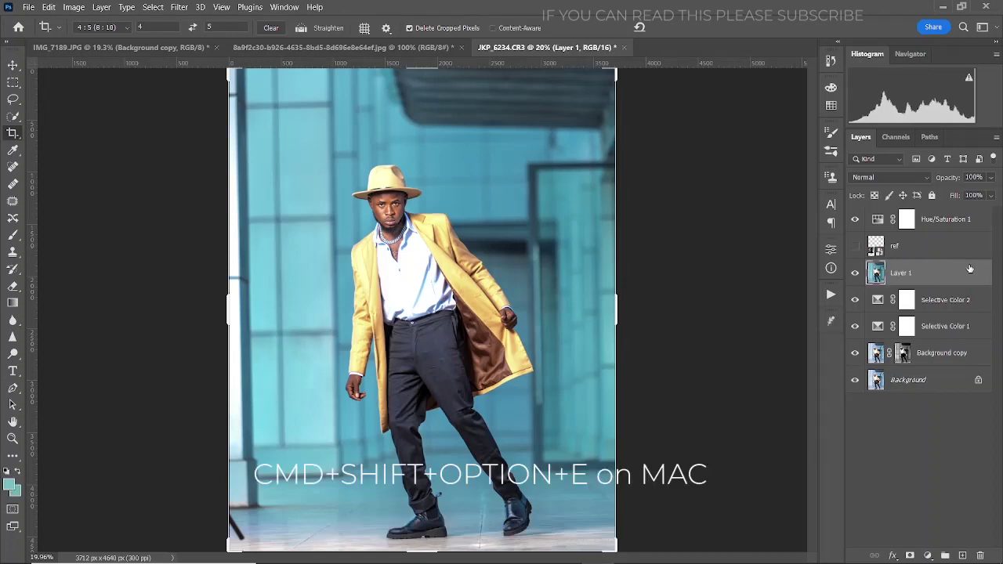
{"action": "left_click", "coordinate": [188, 10]}
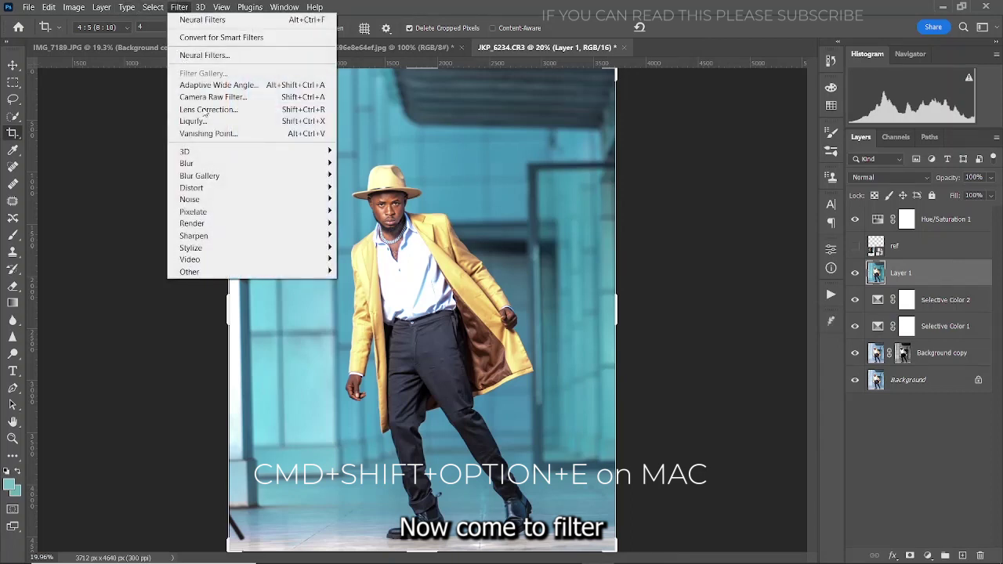
{"action": "left_click", "coordinate": [215, 99]}
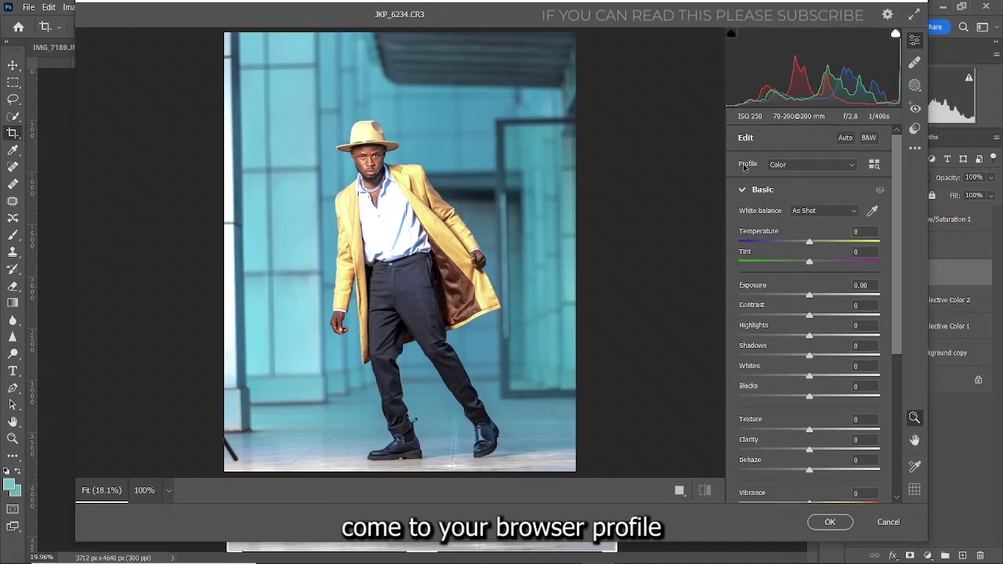
Choose the Artistic 03 profile from the Artistic group and set its Amount to 40
{"action": "left_click", "coordinate": [874, 167]}
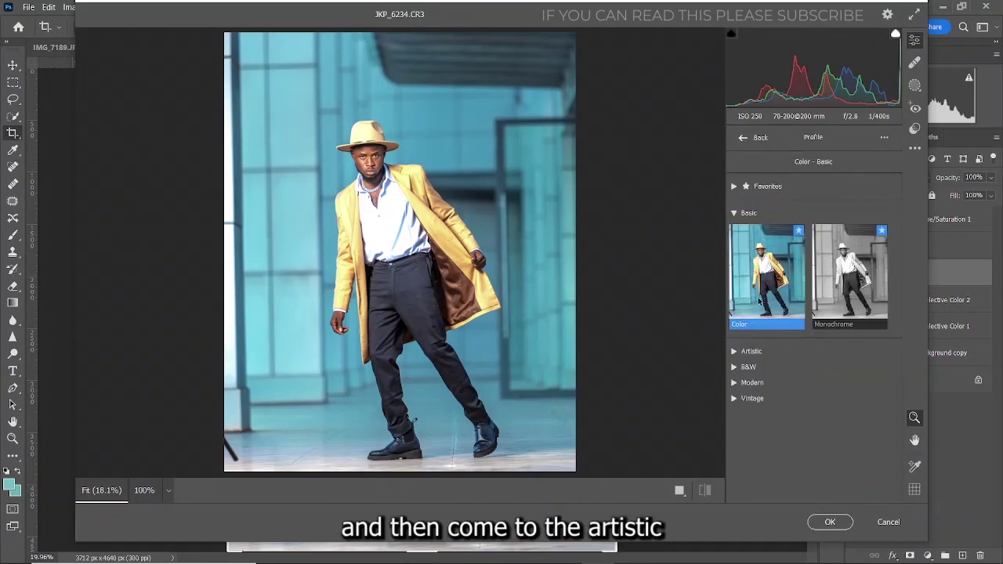
{"action": "left_click", "coordinate": [736, 352]}
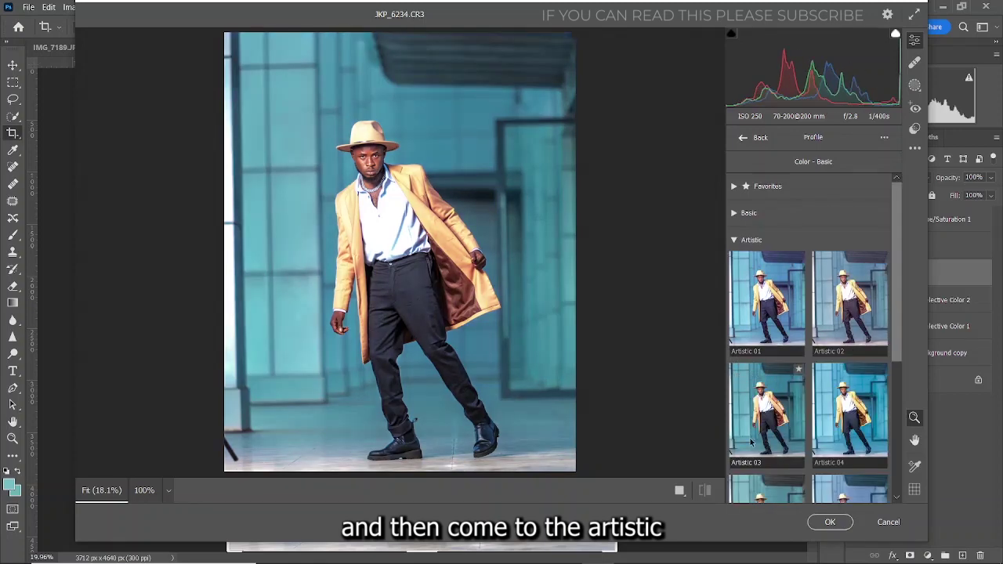
{"action": "left_click", "coordinate": [756, 426]}
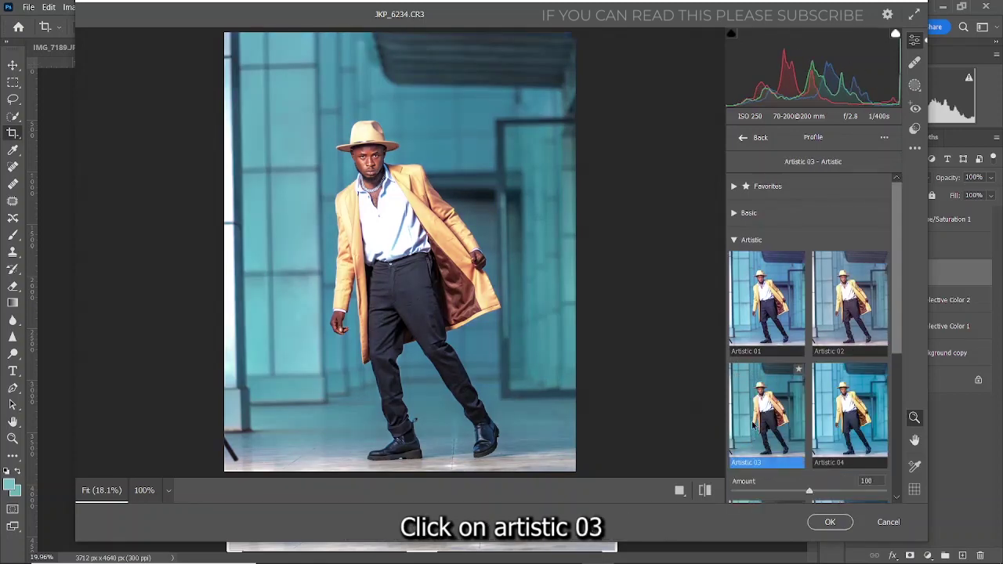
{"action": "left_click_drag", "start_coordinate": [809, 493], "coordinate": [762, 491]}
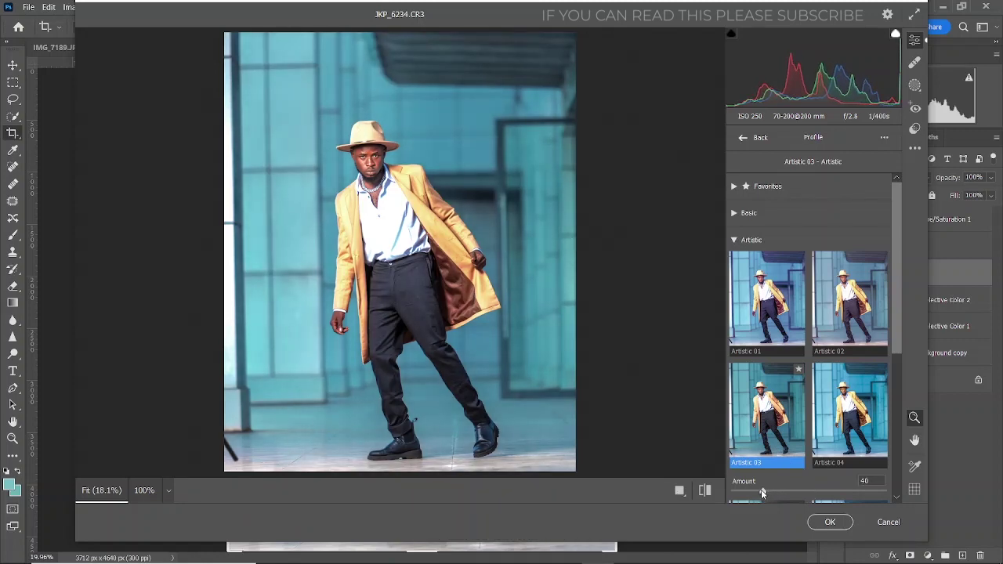
{"action": "left_click", "coordinate": [748, 138]}
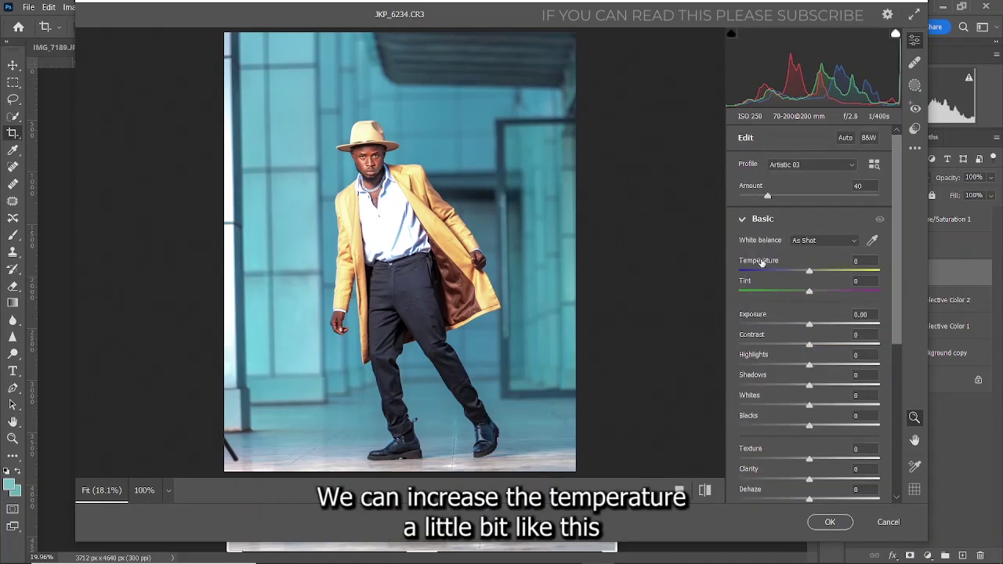
In Camera Raw Basic, set Temperature +6, Tint -6, Contrast +4, Highlights -12, Whites up, Vibrance +13
{"action": "left_click_drag", "start_coordinate": [761, 263], "coordinate": [768, 263]}
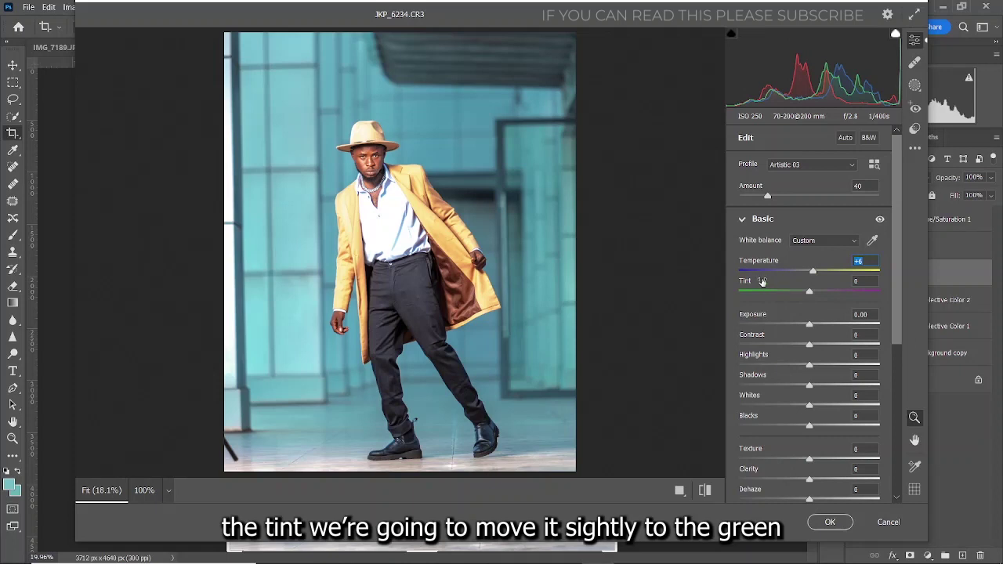
{"action": "left_click_drag", "start_coordinate": [758, 284], "coordinate": [752, 286]}
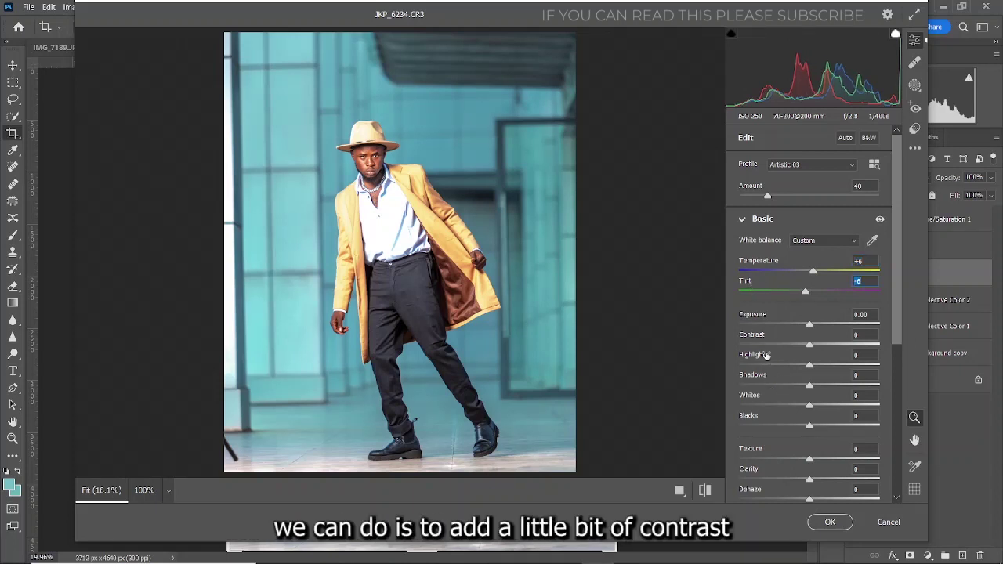
{"action": "left_click_drag", "start_coordinate": [754, 336], "coordinate": [754, 357]}
{"action": "left_click_drag", "start_coordinate": [751, 397], "coordinate": [758, 399]}
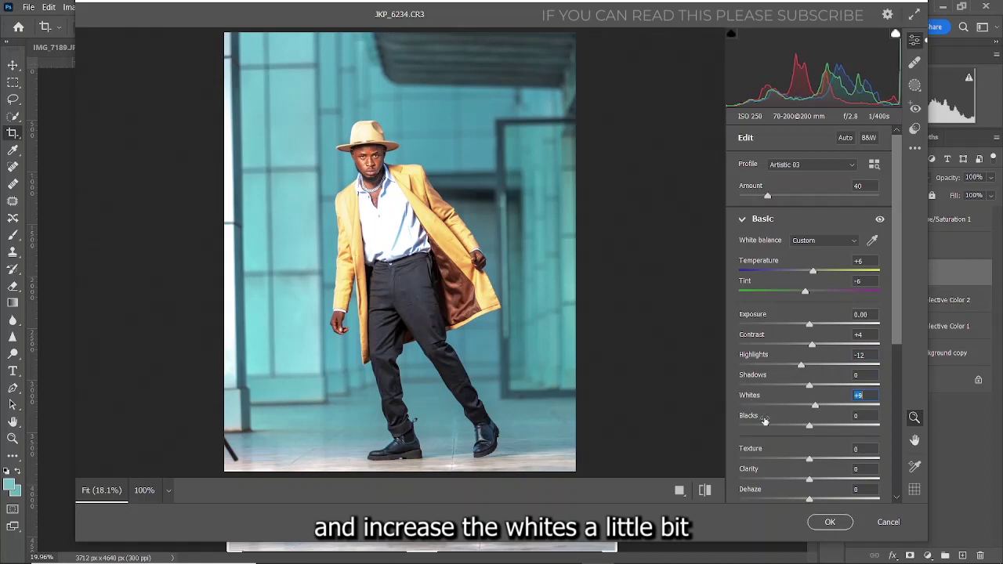
{"action": "scroll", "coordinate": [764, 413], "scroll_direction": "down", "scroll_amount": 5}
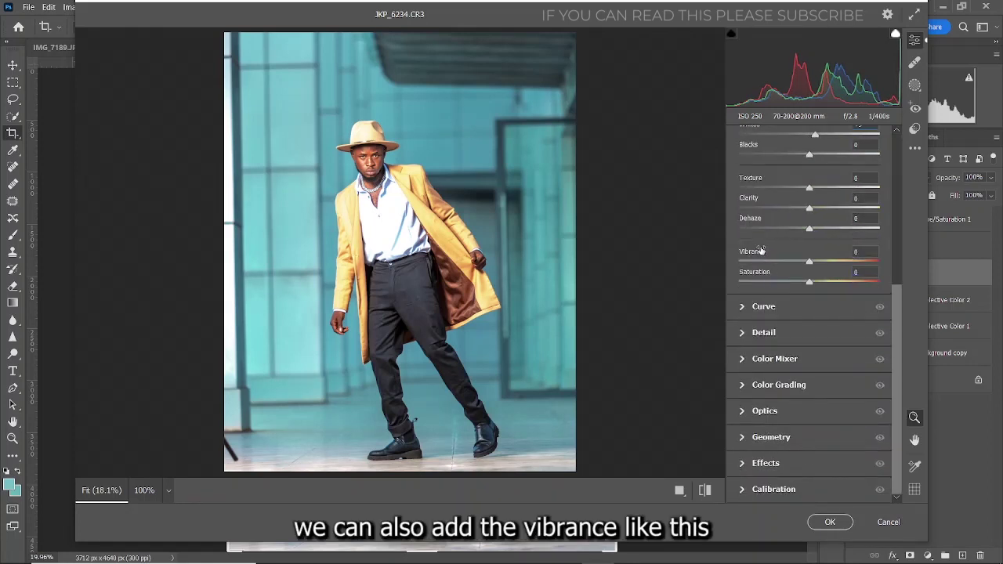
{"action": "left_click_drag", "start_coordinate": [760, 251], "coordinate": [763, 276]}
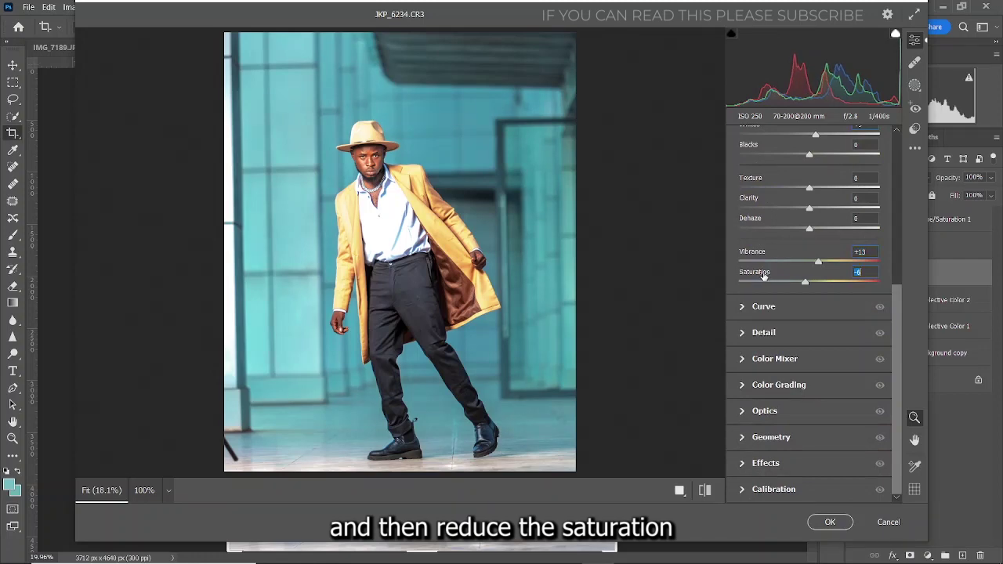
In Color Mixer HSL Hue, set Reds to +9, Oranges to +2 and Yellows to -37
{"action": "left_click", "coordinate": [743, 361]}
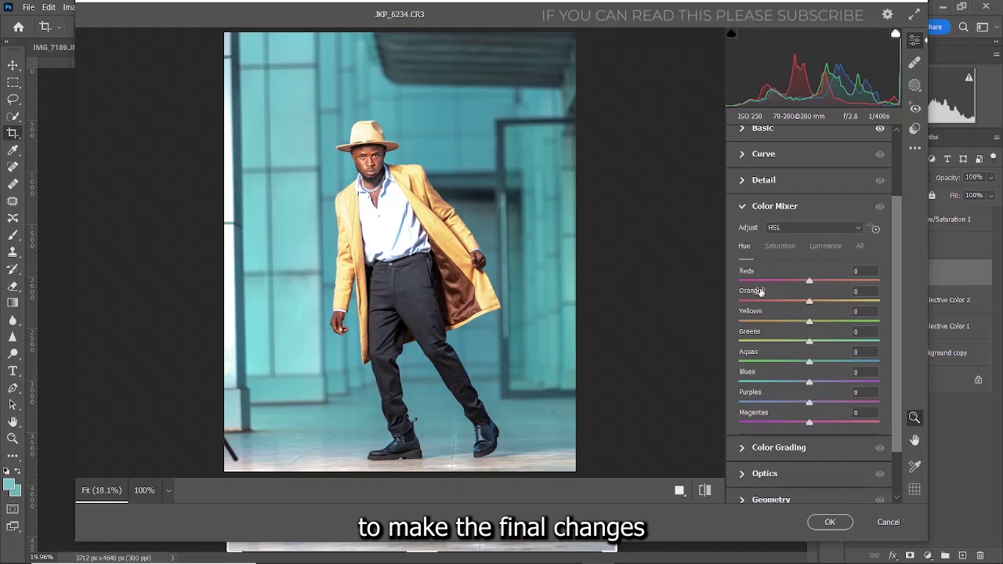
{"action": "left_click_drag", "start_coordinate": [748, 272], "coordinate": [752, 273]}
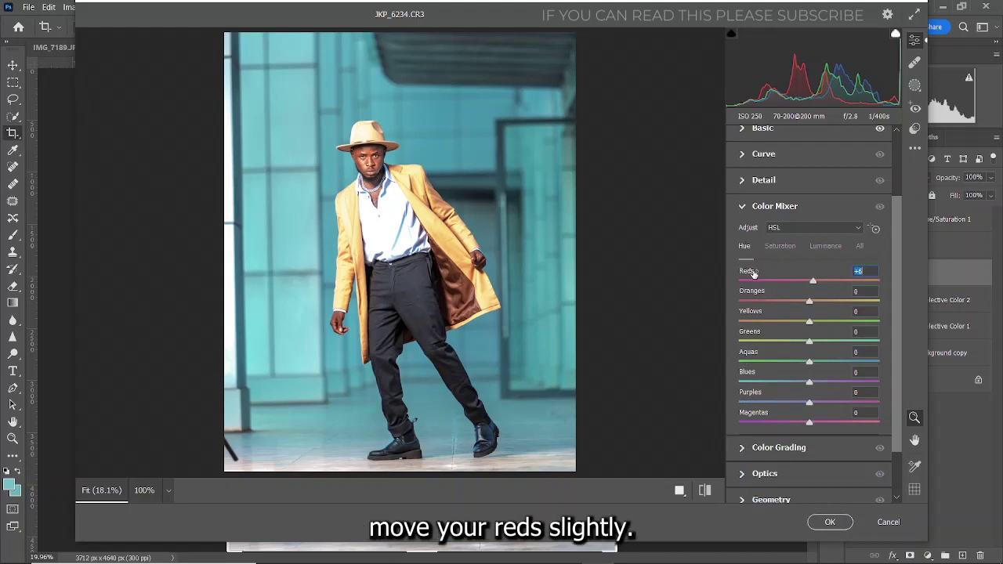
{"action": "left_click_drag", "start_coordinate": [753, 274], "coordinate": [687, 284]}
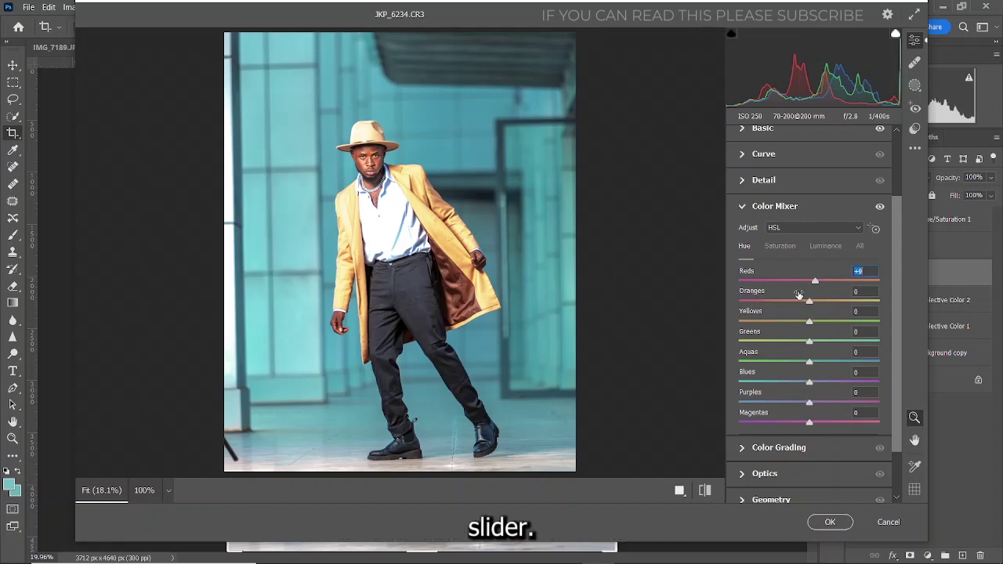
{"action": "left_click_drag", "start_coordinate": [753, 294], "coordinate": [754, 295]}
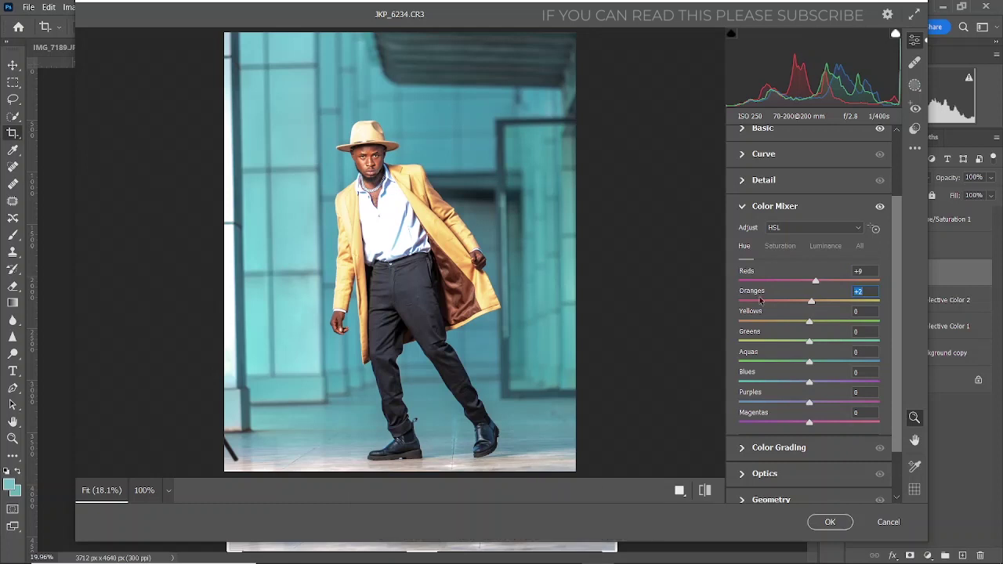
{"action": "left_click_drag", "start_coordinate": [766, 317], "coordinate": [738, 321]}
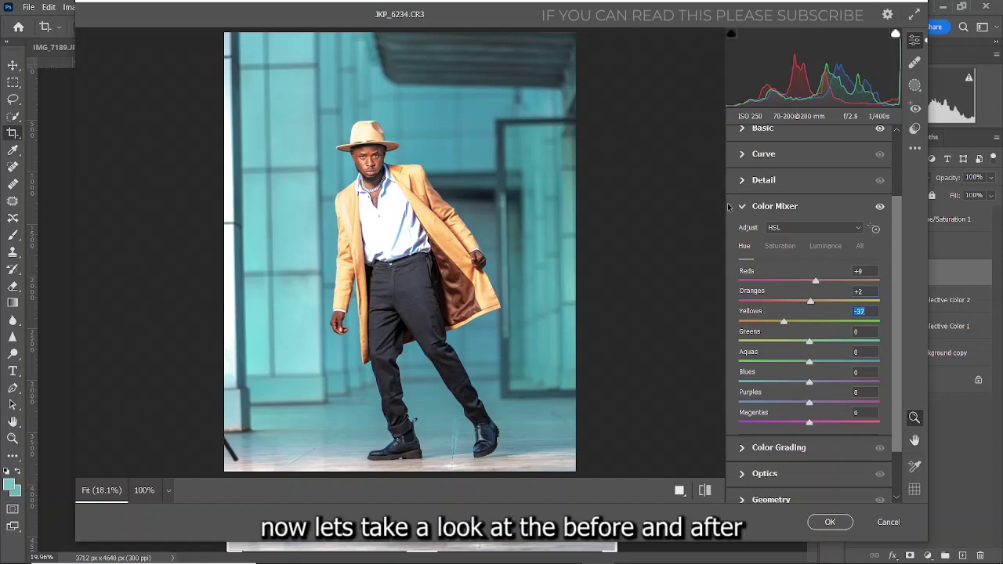
Compare the Before/After view, then commit the Camera Raw edit as Layer 1
{"action": "left_click", "coordinate": [742, 206]}
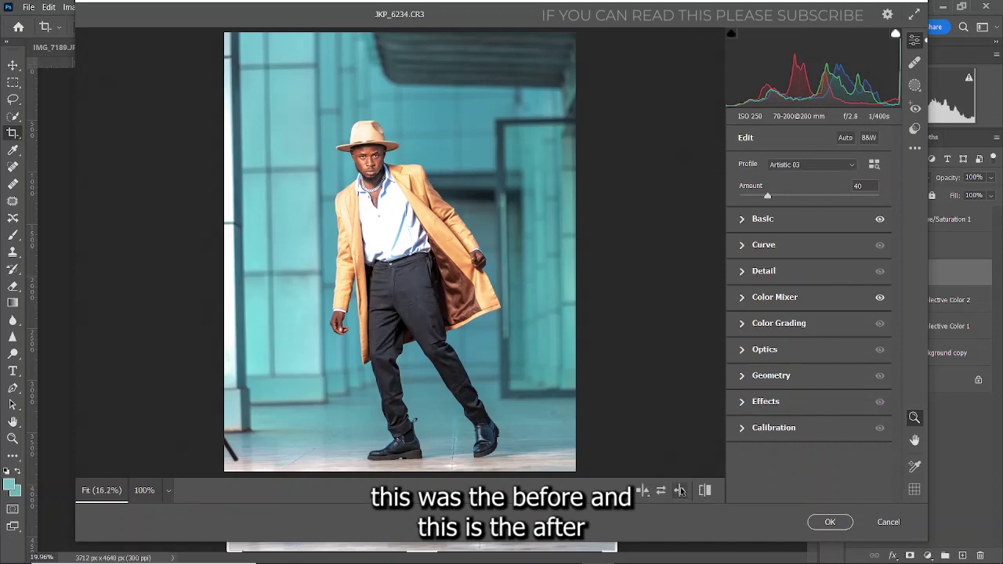
{"action": "left_click", "coordinate": [704, 490]}
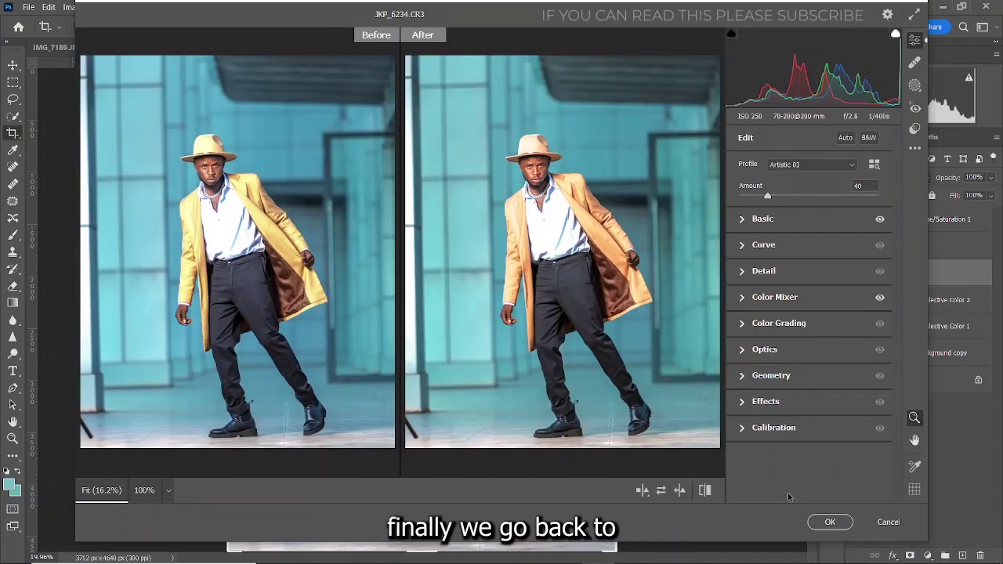
{"action": "left_click", "coordinate": [827, 523]}
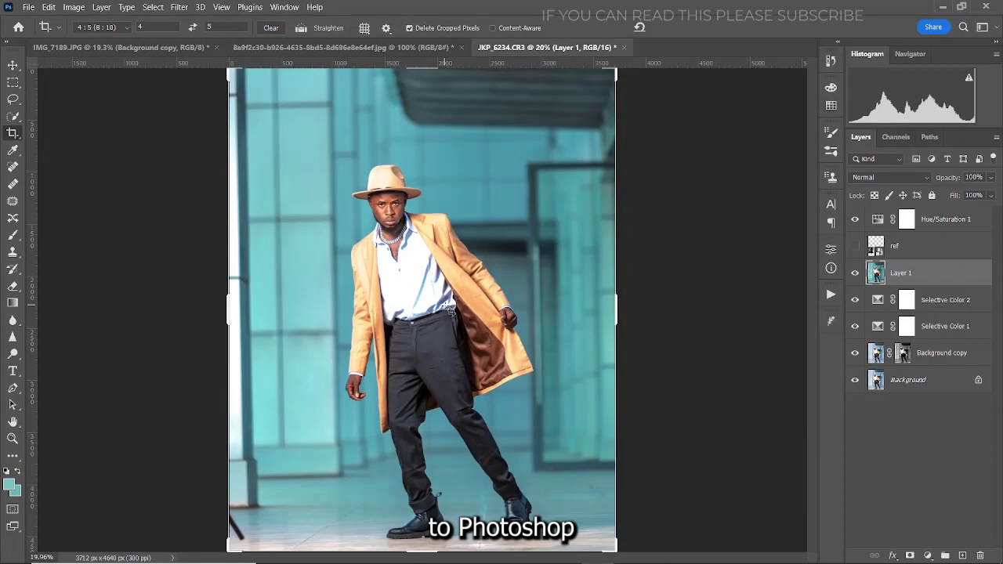
Show the ref layer and group Layer 1 through Background copy into Group 1
{"action": "left_click", "coordinate": [855, 249]}
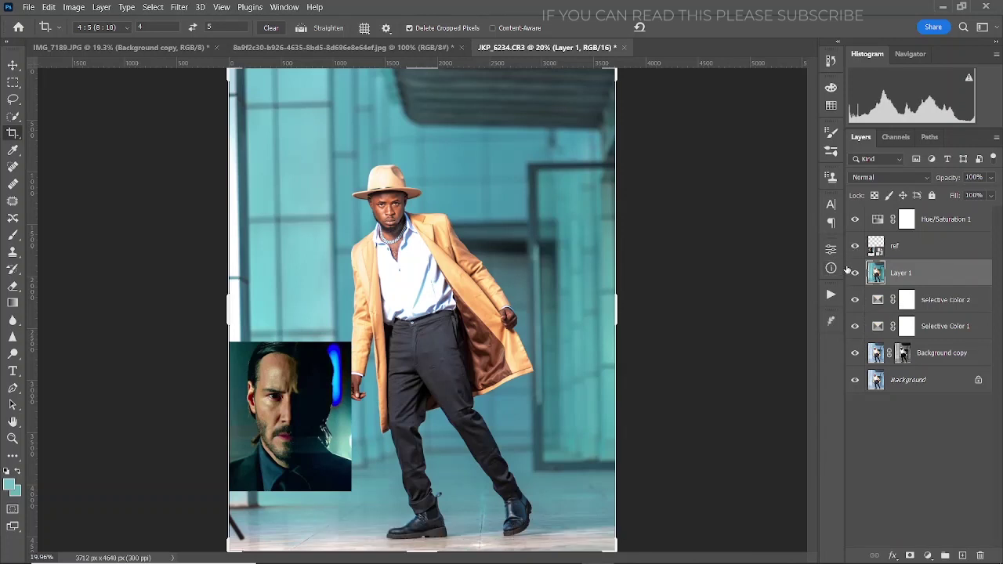
{"action": "left_click", "coordinate": [921, 361], "text": "shift"}
{"action": "left_click_drag", "start_coordinate": [921, 361], "coordinate": [946, 555]}
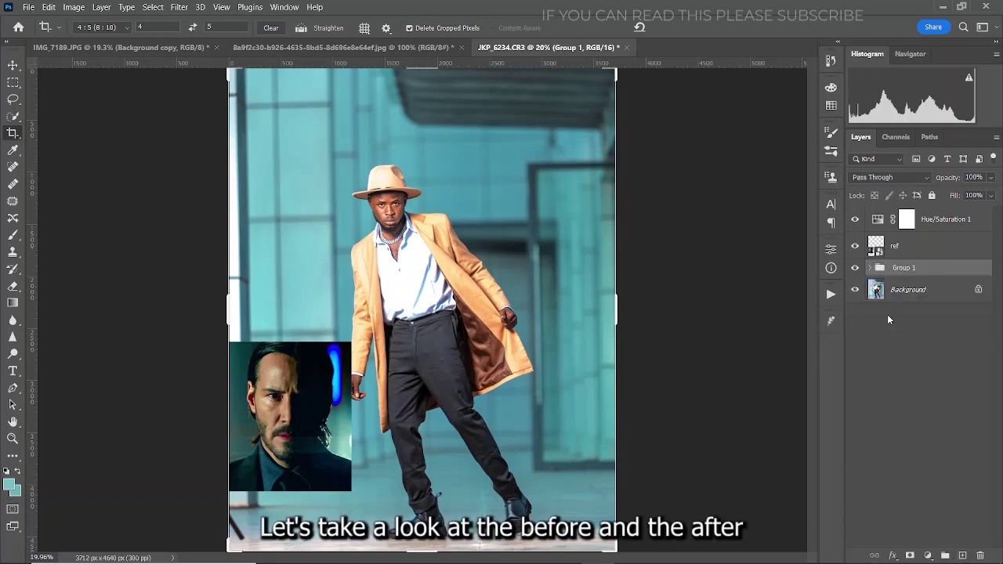
{"action": "left_click", "coordinate": [853, 268]}
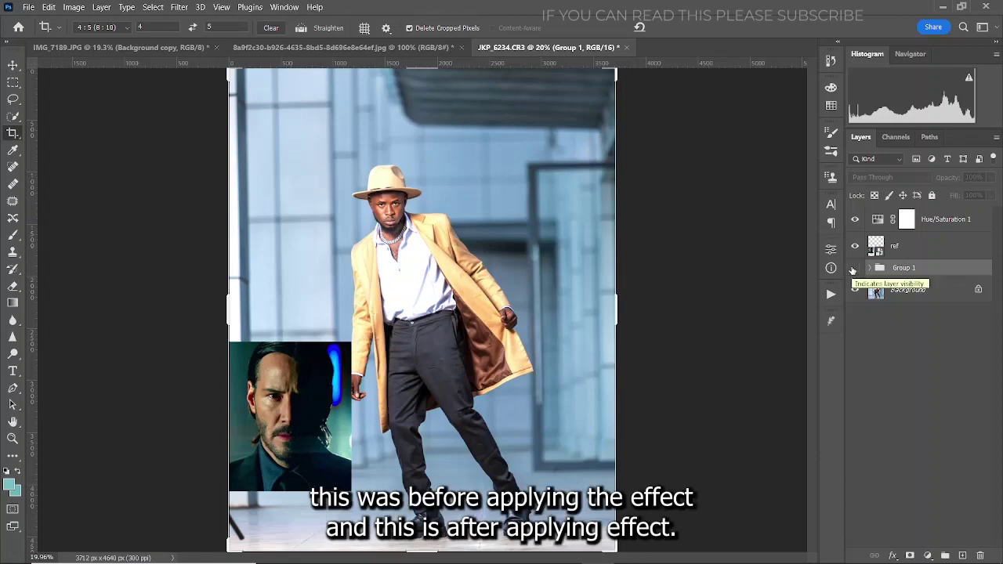
{"action": "left_click", "coordinate": [853, 268]}
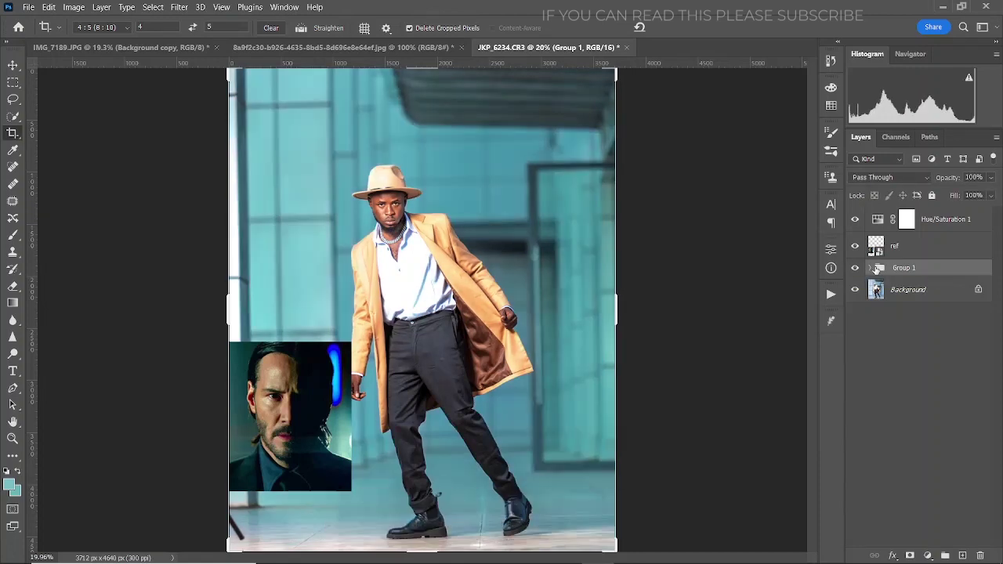
Scale the ref portrait up to about 68% and compare it against Group 1's grade
{"action": "left_click", "coordinate": [895, 256]}
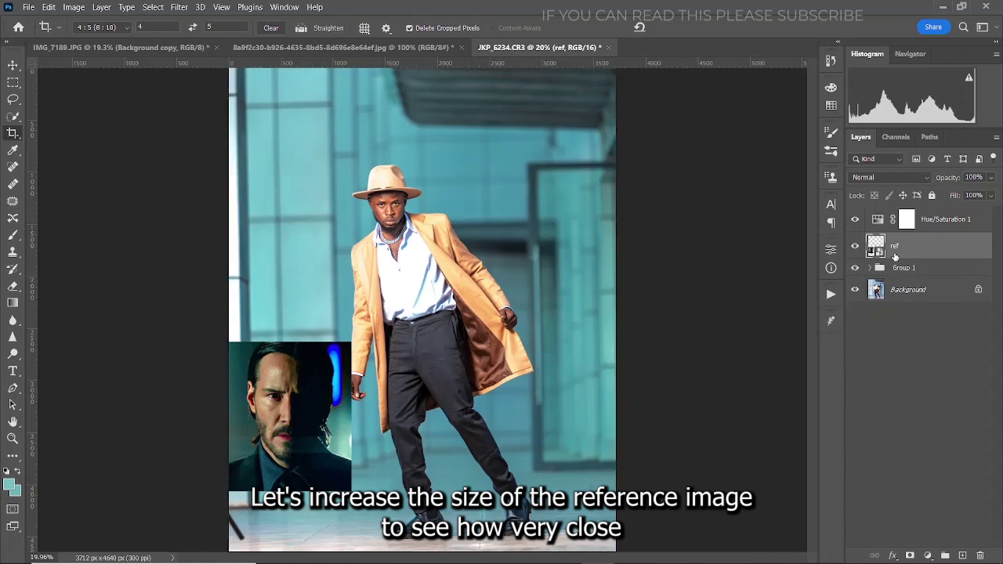
{"action": "key", "text": "ctrl+t"}
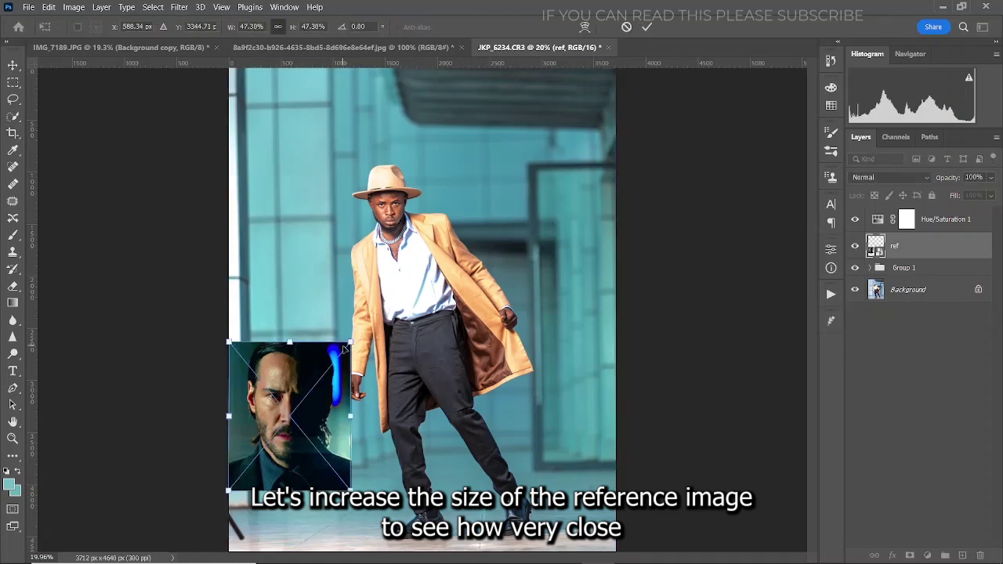
{"action": "left_click_drag", "start_coordinate": [349, 343], "coordinate": [425, 299]}
{"action": "left_click", "coordinate": [646, 27]}
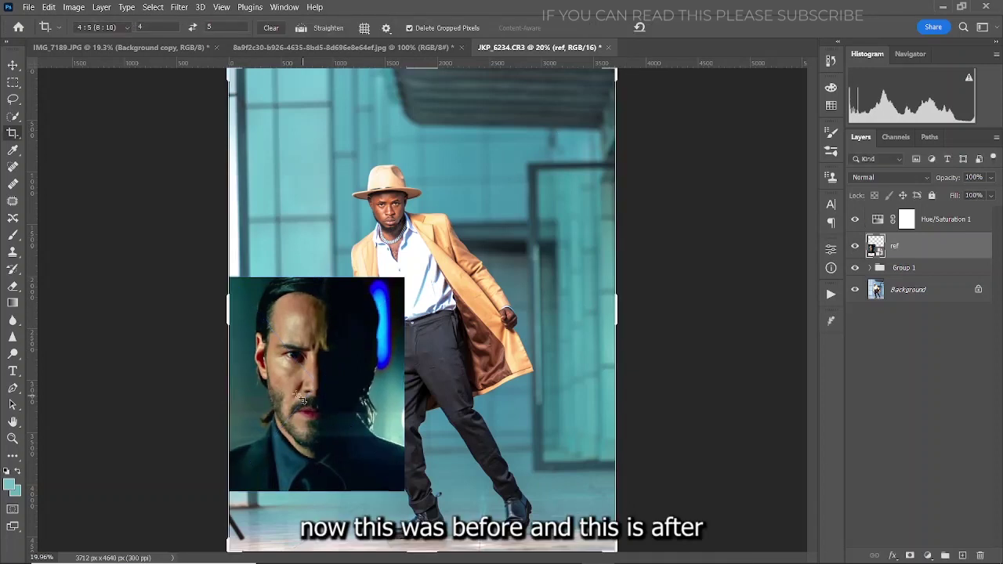
{"action": "left_click", "coordinate": [854, 268]}
{"action": "left_click", "coordinate": [853, 268]}
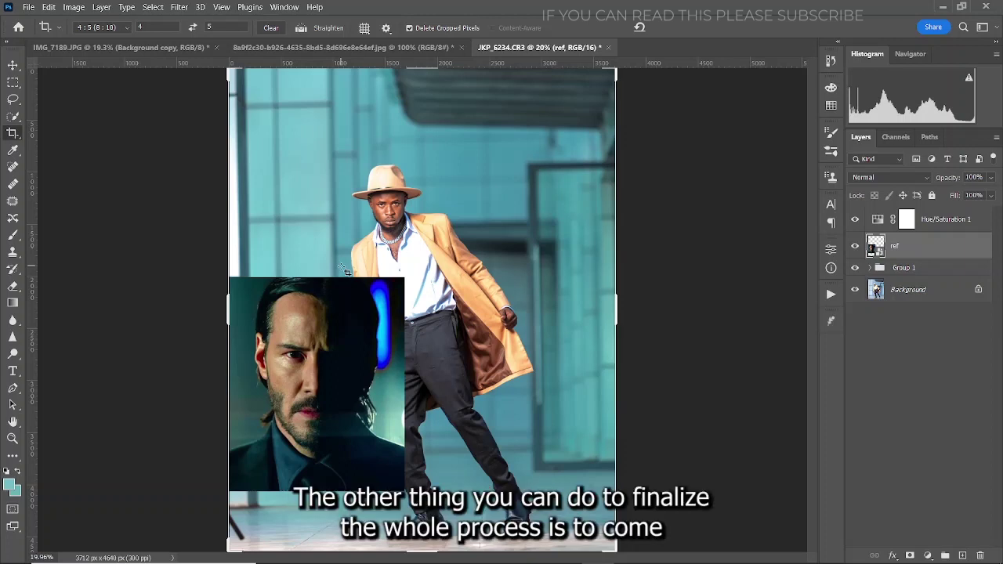
With Group 1 selected, draw an elliptical selection around the man's head and shoulders
{"action": "left_click", "coordinate": [917, 269]}
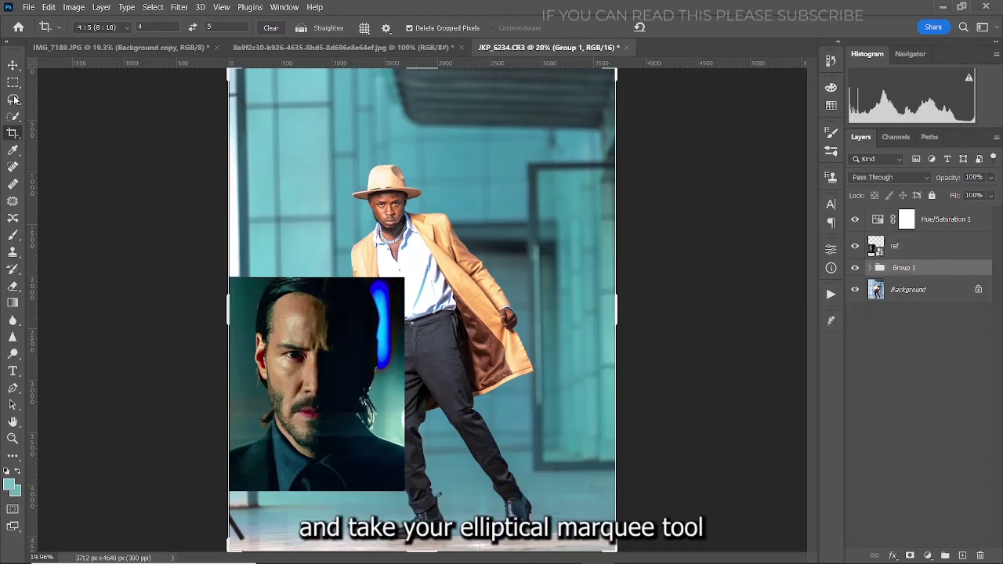
{"action": "left_click_drag", "start_coordinate": [13, 82], "coordinate": [71, 101]}
{"action": "left_click_drag", "start_coordinate": [303, 141], "coordinate": [464, 307]}
Hide the ref layer and add a Curves adjustment layer masked to the selection
{"action": "left_click", "coordinate": [855, 246]}
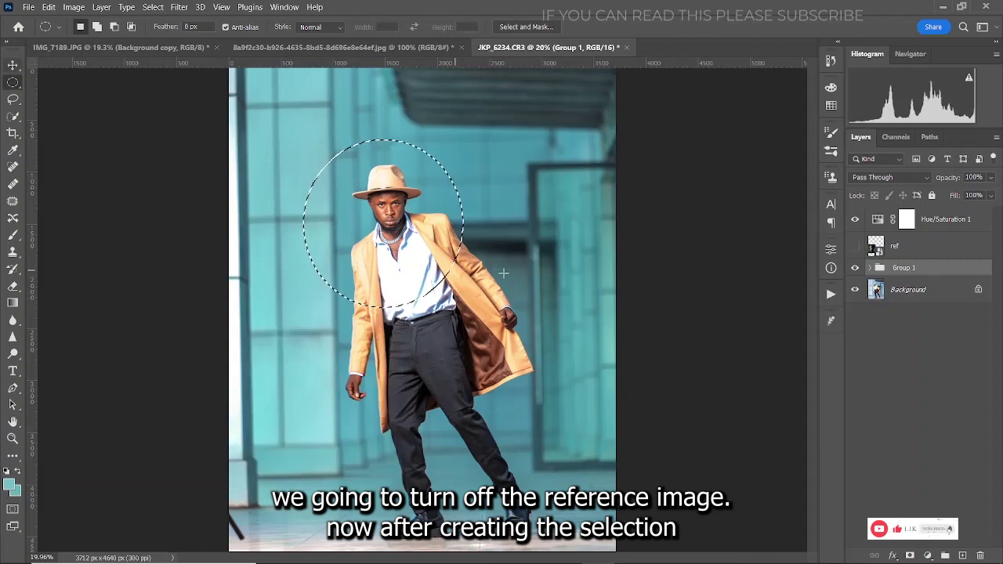
{"action": "left_click", "coordinate": [927, 555]}
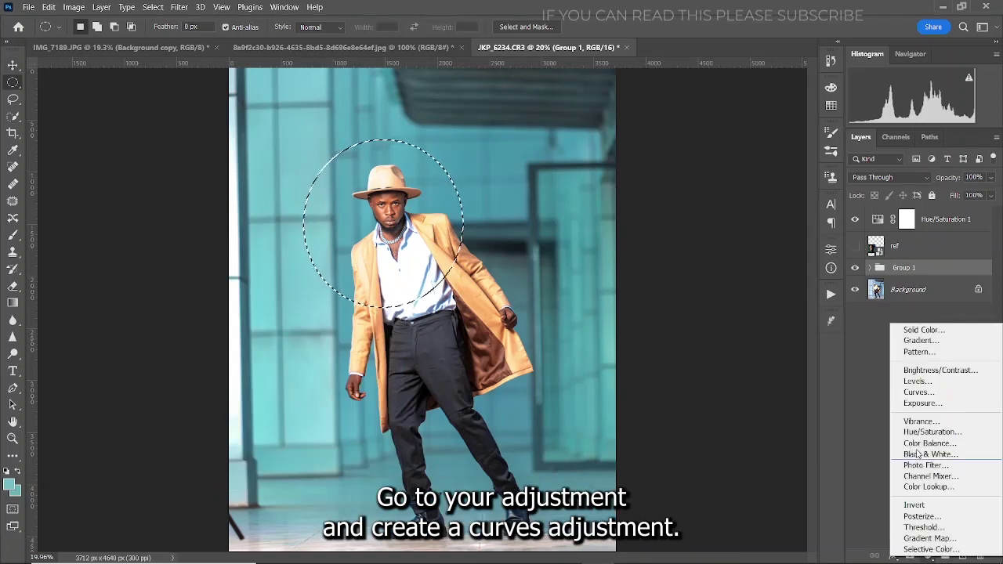
{"action": "left_click", "coordinate": [918, 392]}
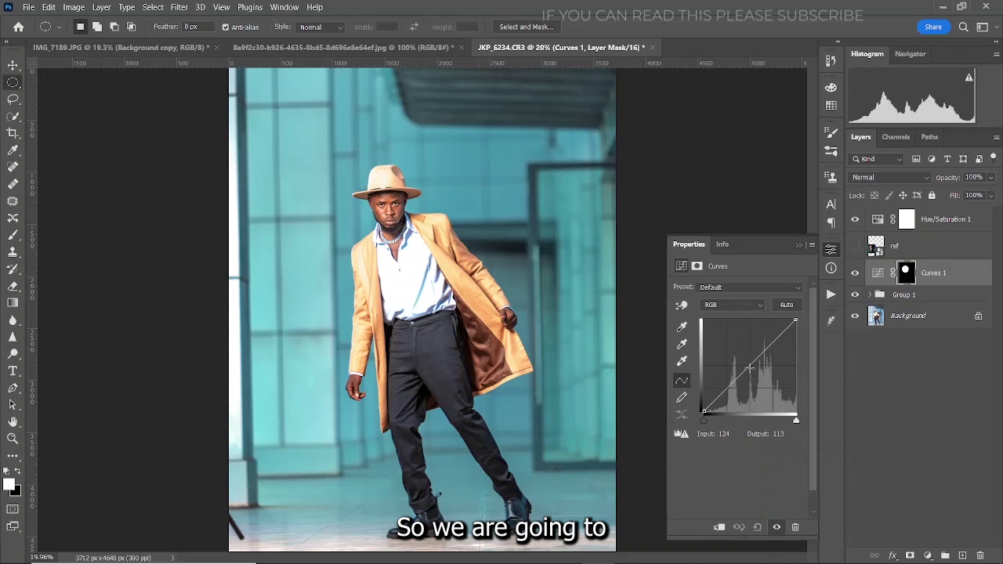
Pull the Curves midpoint down and invert the layer mask so only the surroundings darken
{"action": "left_click_drag", "start_coordinate": [751, 367], "coordinate": [754, 368]}
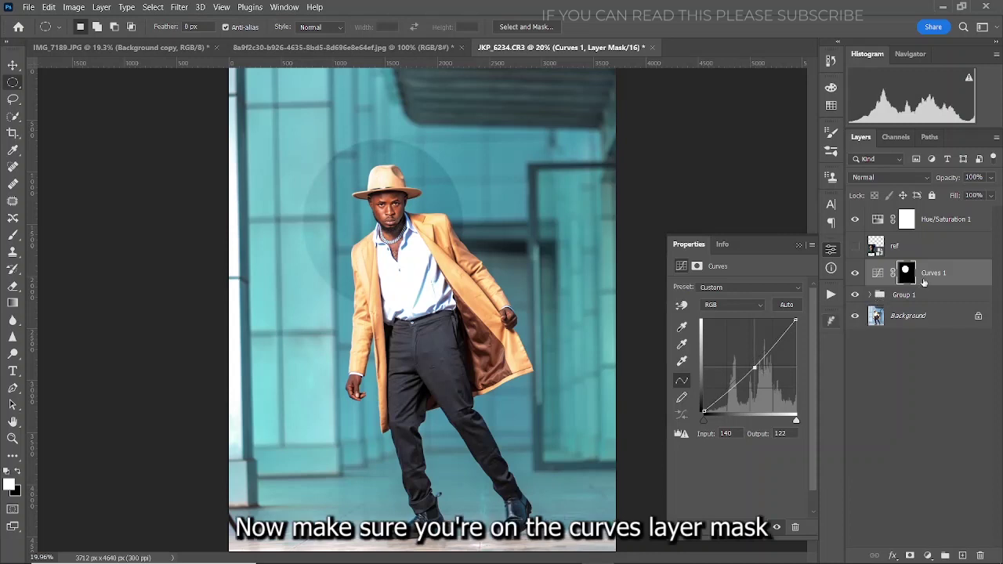
{"action": "left_click", "coordinate": [905, 274]}
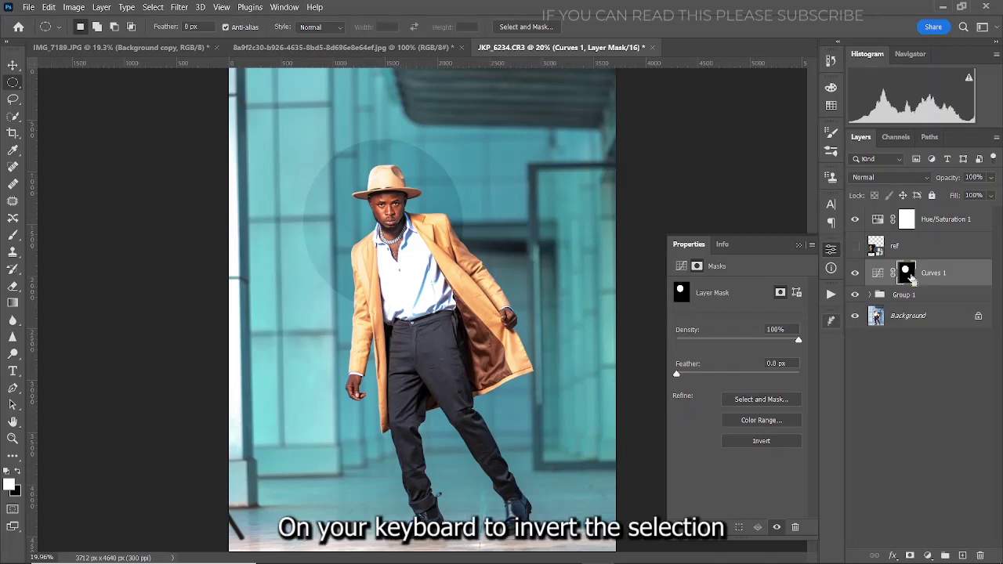
{"action": "key", "text": "ctrl+i"}
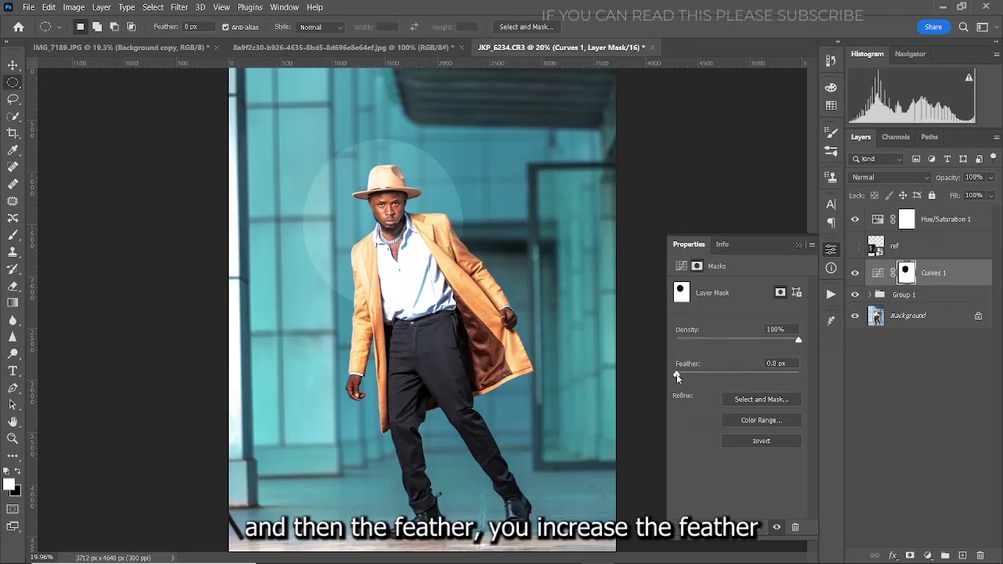
Feather the Curves mask to 48.8 px and check the vignette by toggling it
{"action": "left_click_drag", "start_coordinate": [705, 372], "coordinate": [733, 365]}
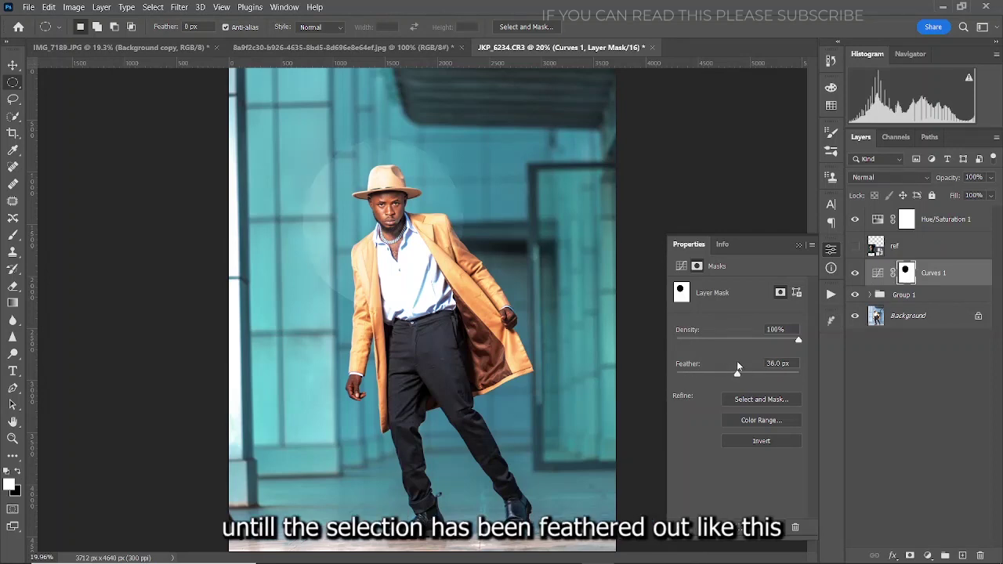
{"action": "left_click", "coordinate": [854, 274]}
{"action": "left_click", "coordinate": [854, 274]}
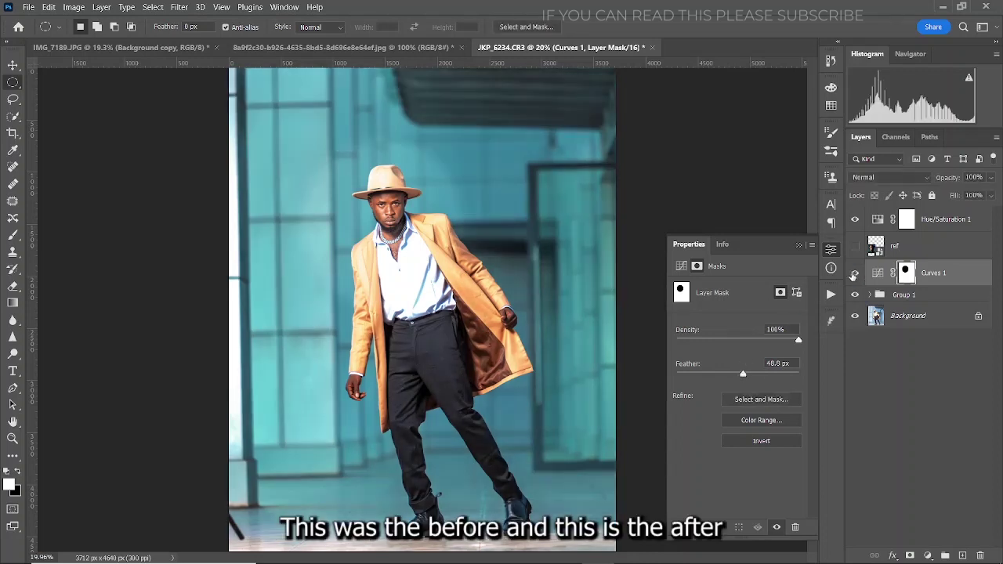
{"action": "left_click", "coordinate": [799, 246]}
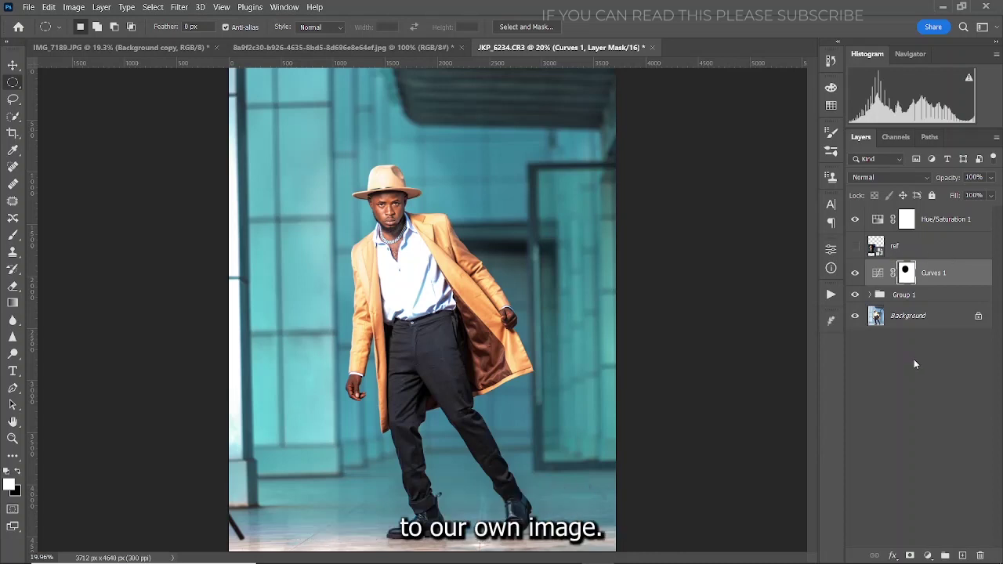
{"action": "left_click", "coordinate": [856, 246]}
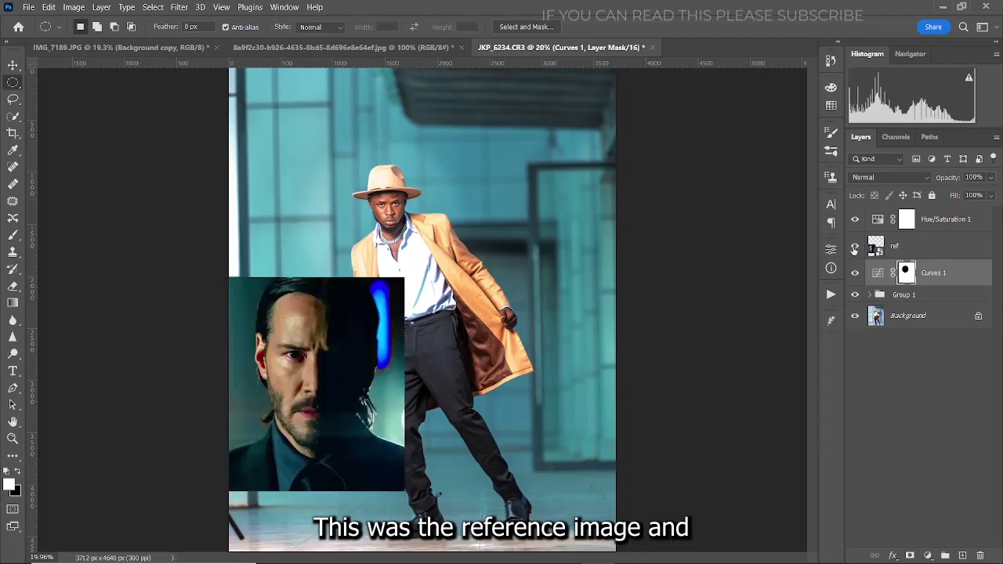
{"action": "left_click", "coordinate": [855, 247]}
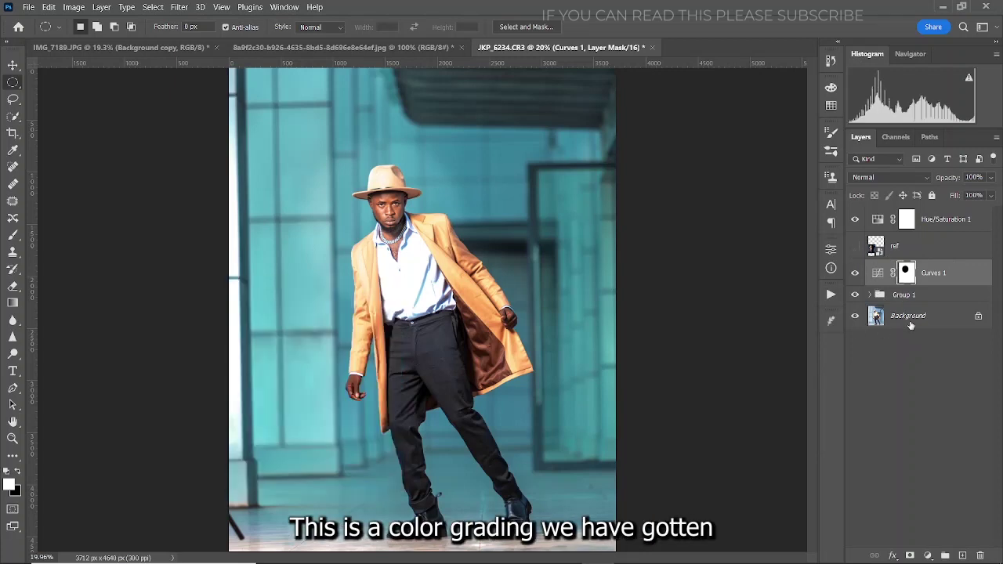